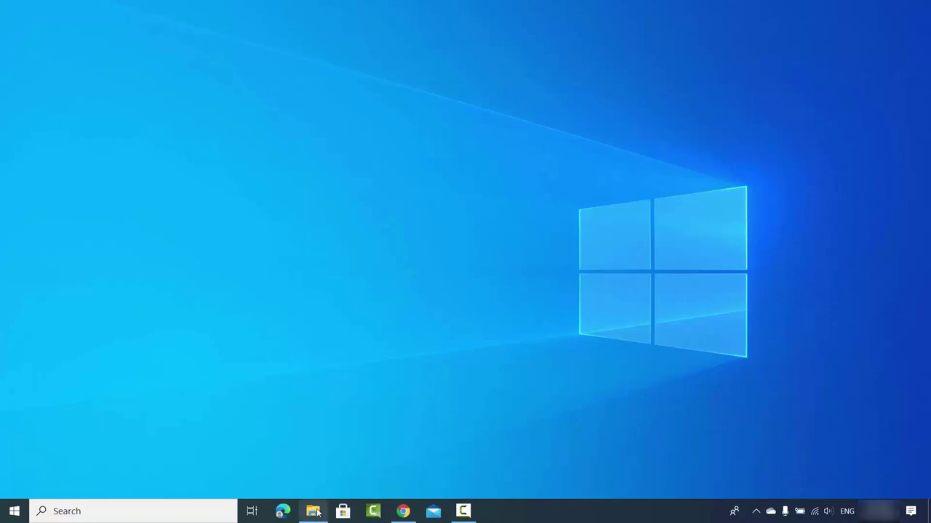
- Preview sample.png and sample2.jpg from the MS office docs folder, then close the viewers
click(312, 512)
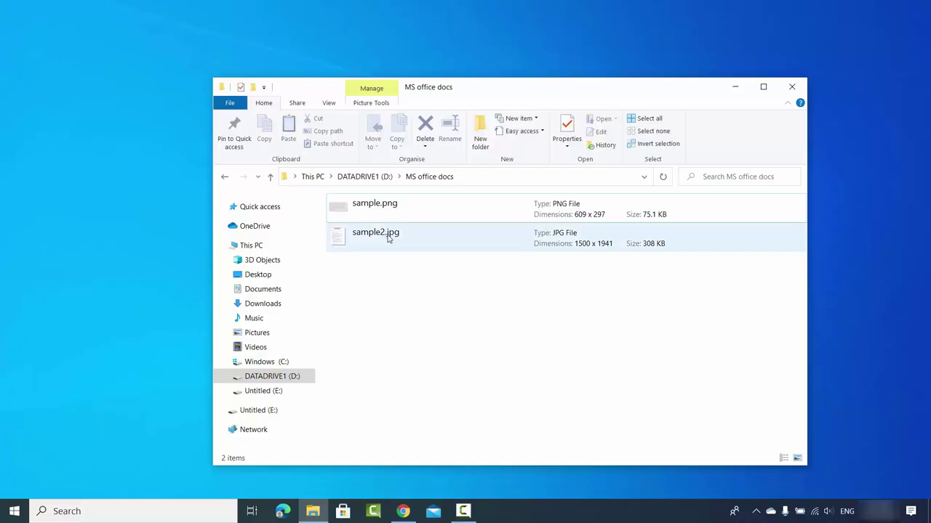
double_click(382, 209)
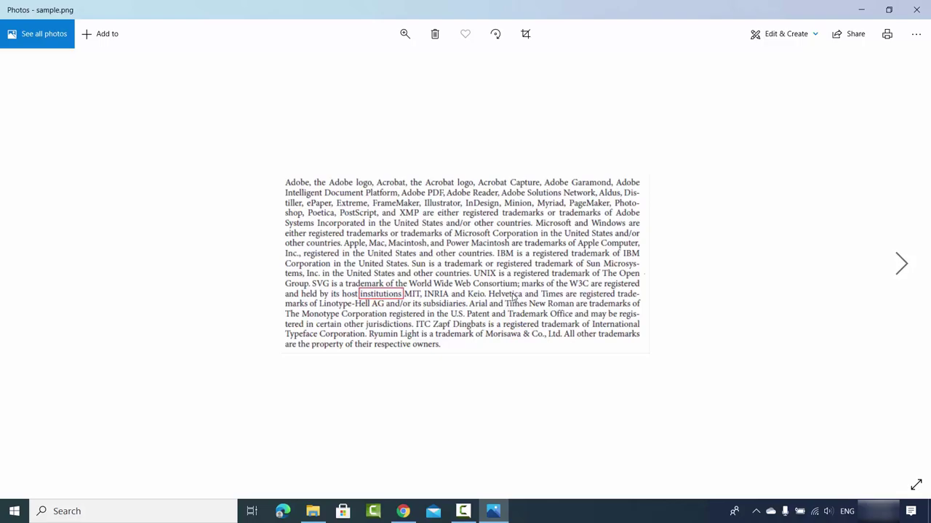
click(315, 510)
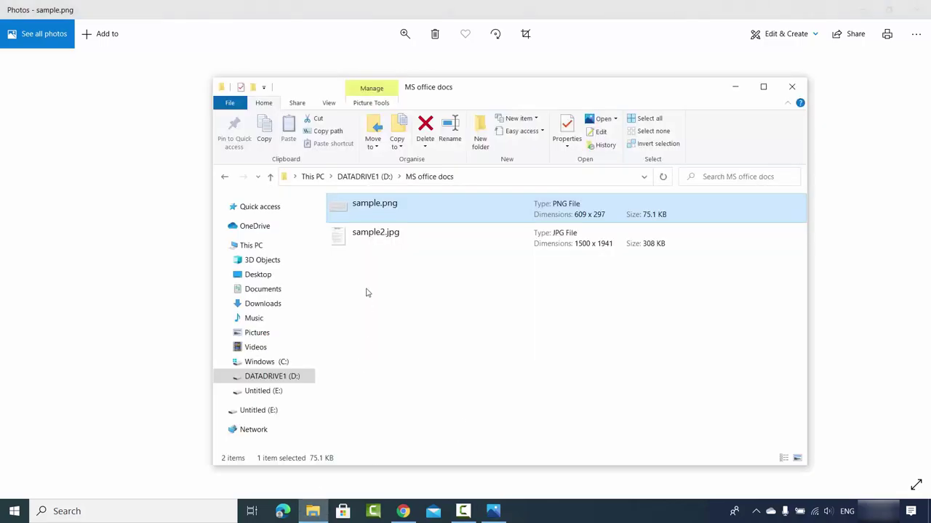
double_click(366, 240)
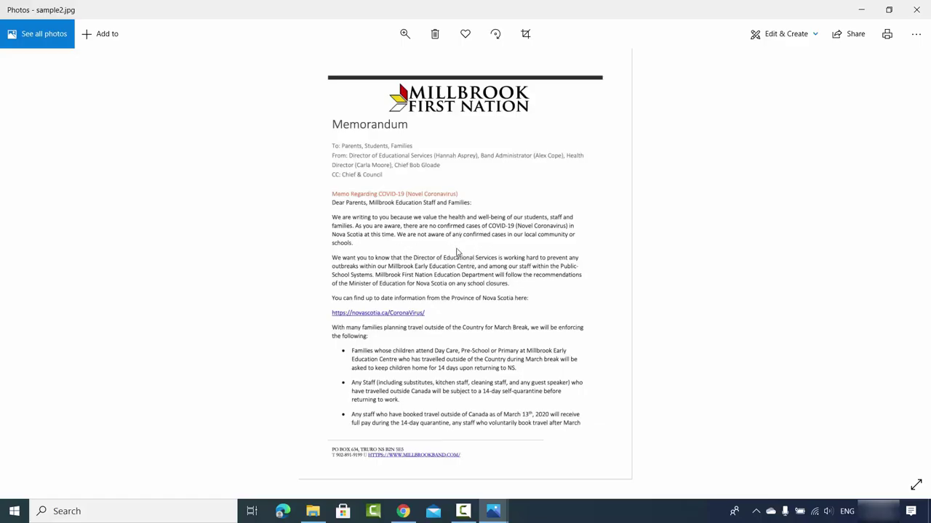
click(861, 10)
click(738, 86)
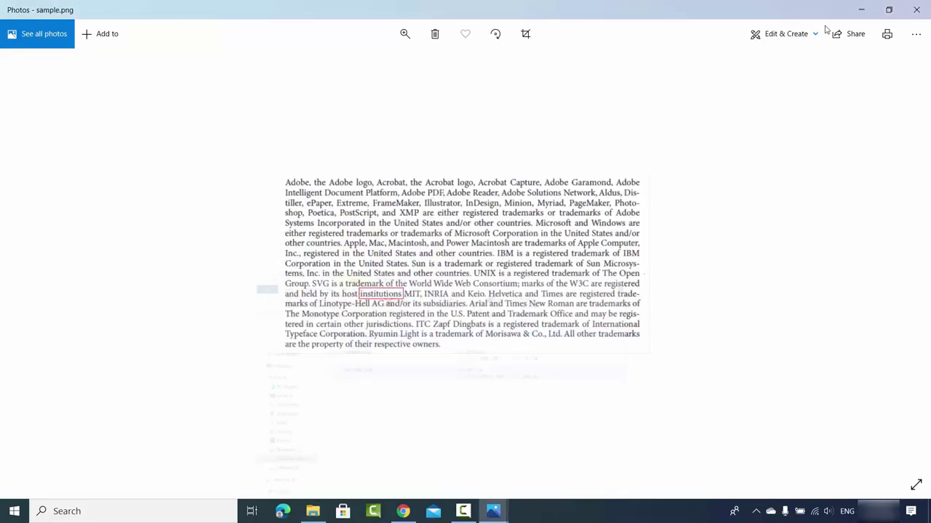
click(861, 10)
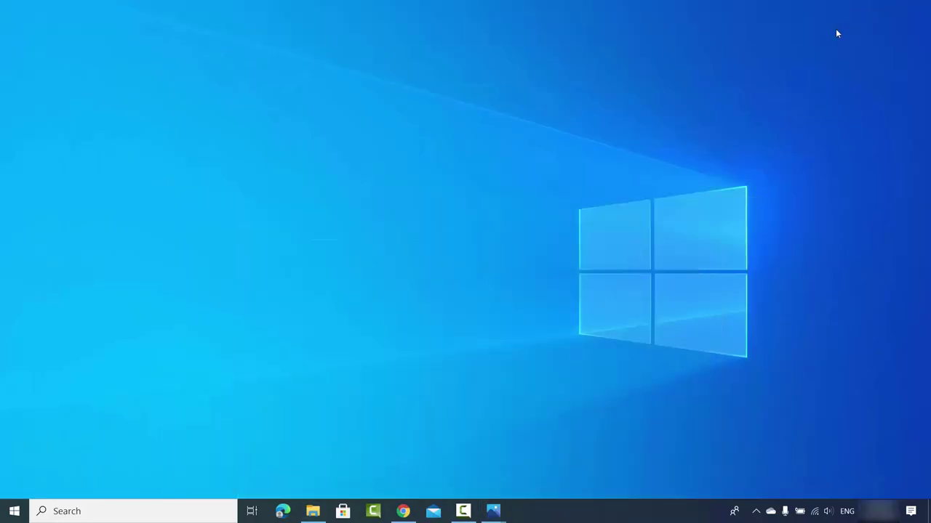
- Launch Word from Windows search and start a blank document with the Insert ribbon showing
click(142, 512)
click(101, 284)
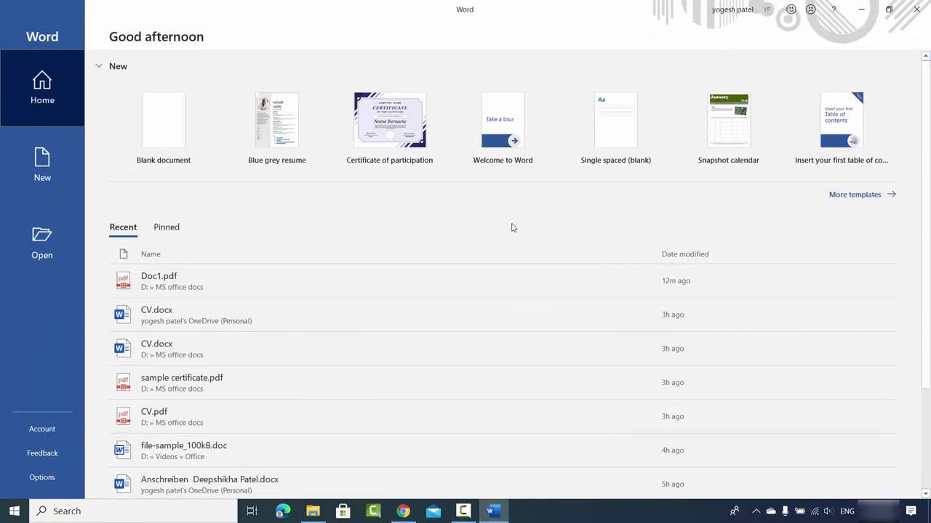
click(158, 129)
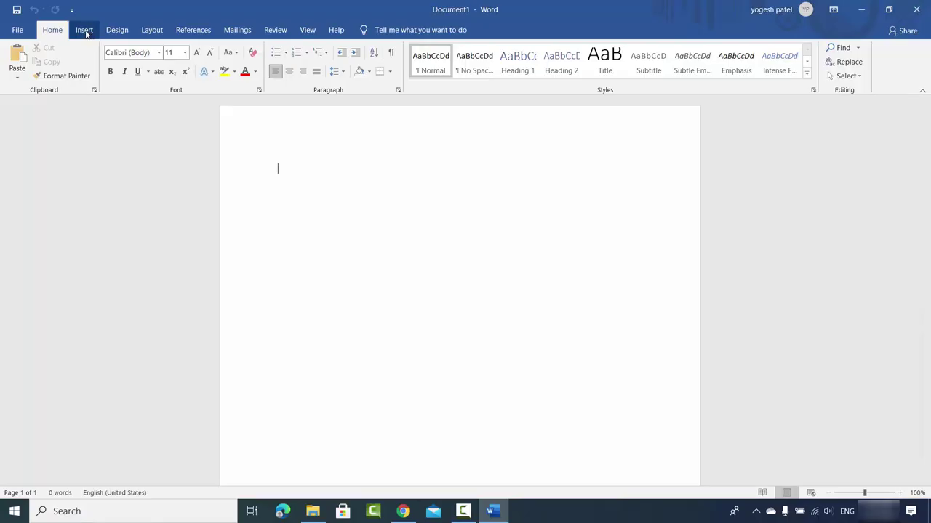
click(84, 31)
- Insert sample.png from this device and enlarge it to 6.68" wide by 3.26" high
click(124, 67)
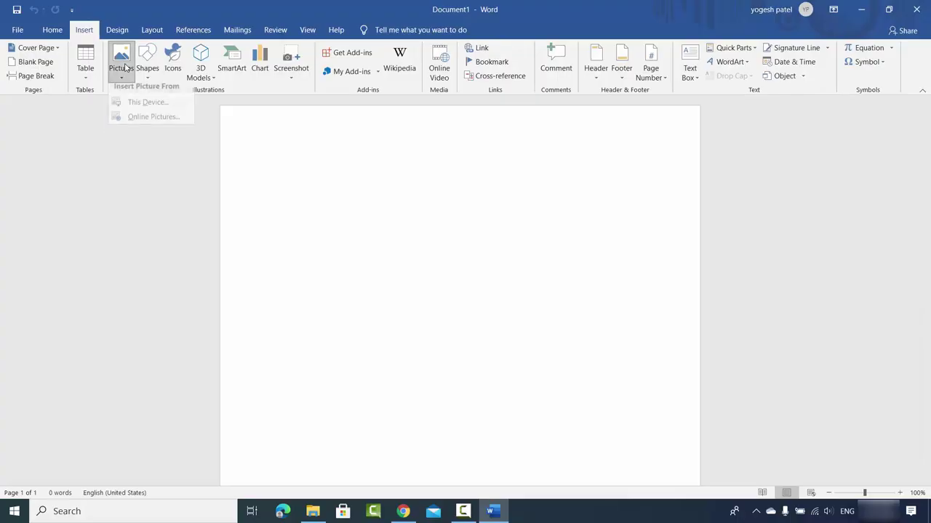
click(138, 108)
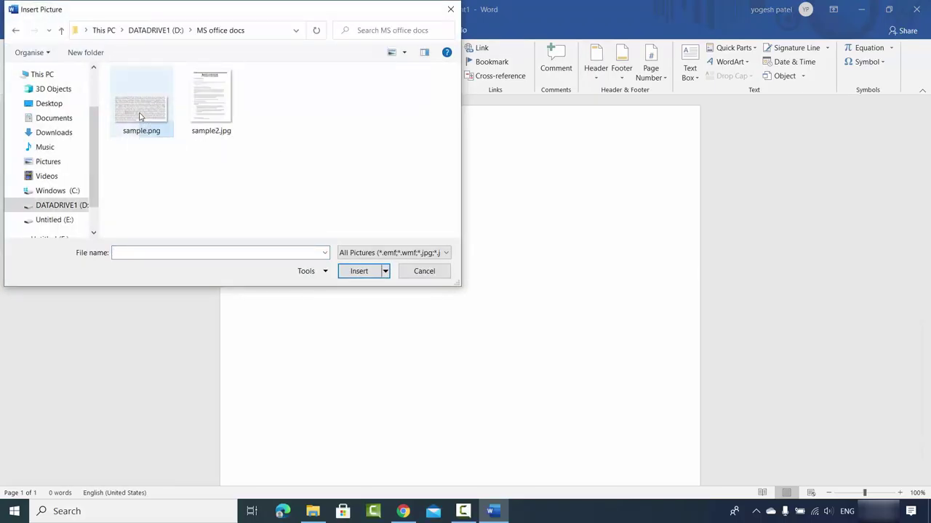
double_click(141, 116)
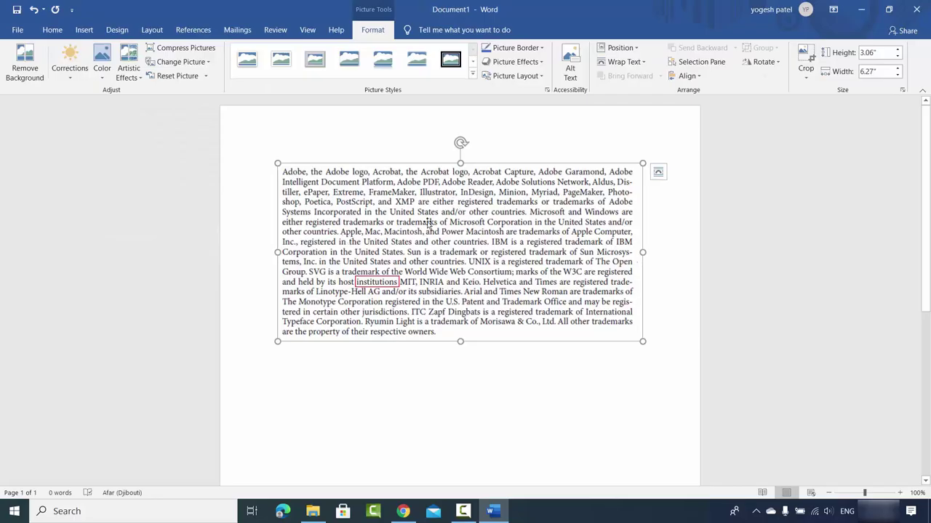
click(790, 276)
click(567, 298)
drag(640, 338, 622, 353)
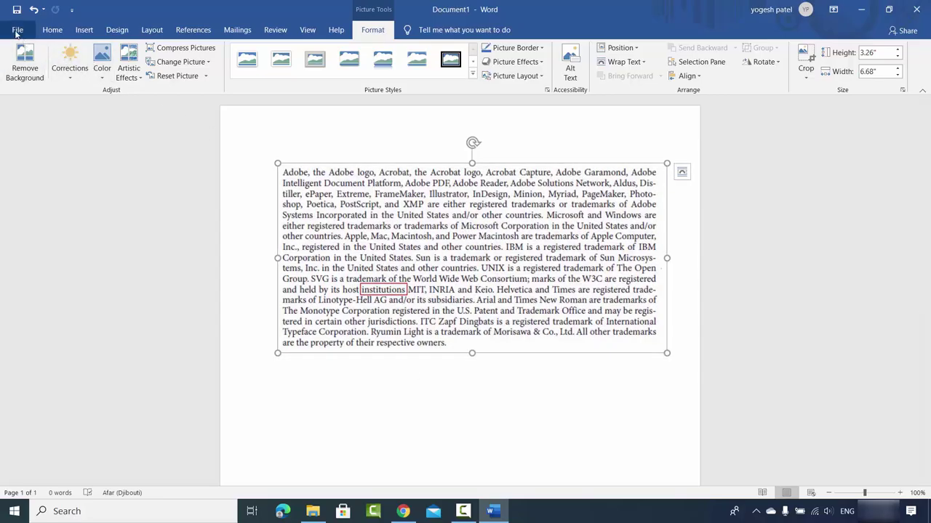
- Save the document as PDF named sample.pdf in the MS office docs folder
click(16, 30)
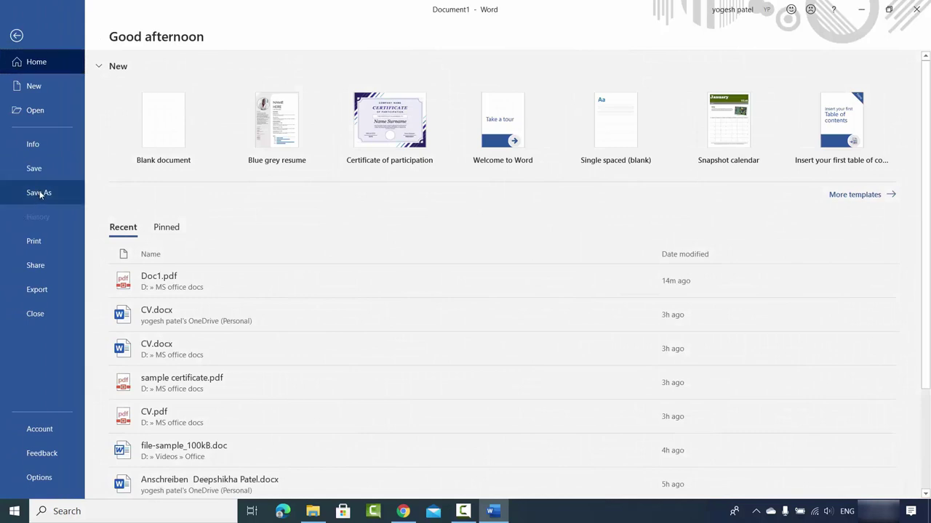
click(40, 193)
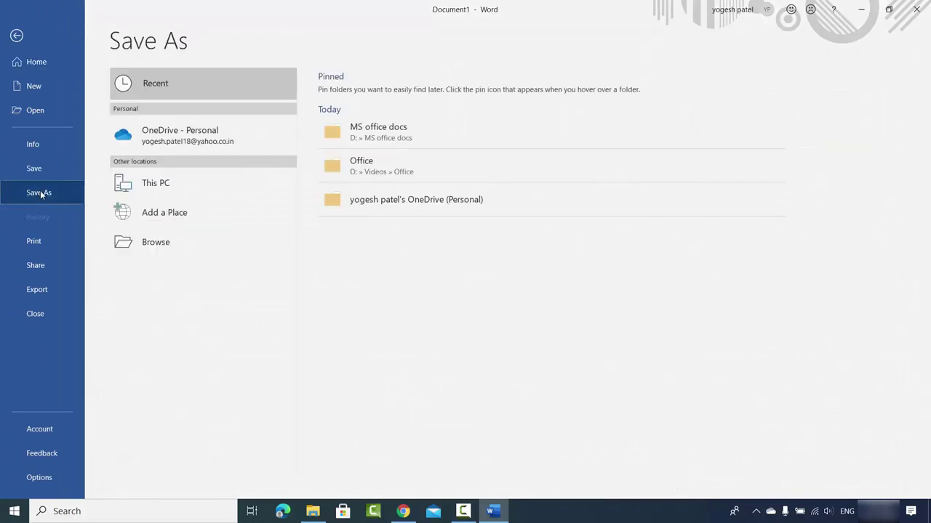
click(156, 245)
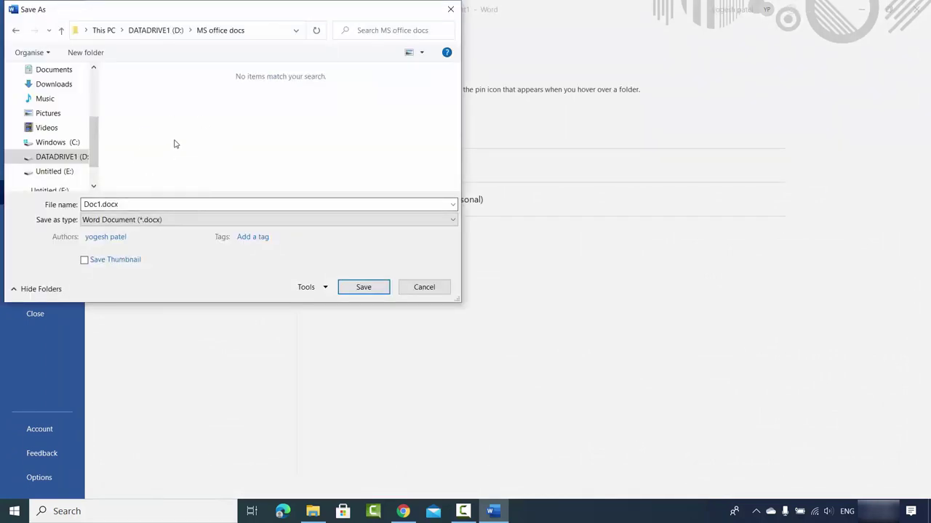
drag(459, 305, 509, 335)
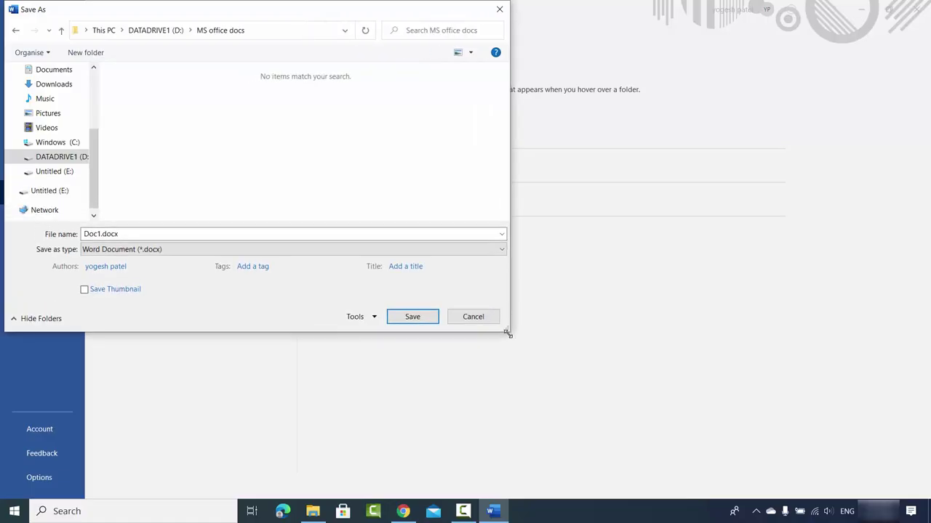
click(111, 251)
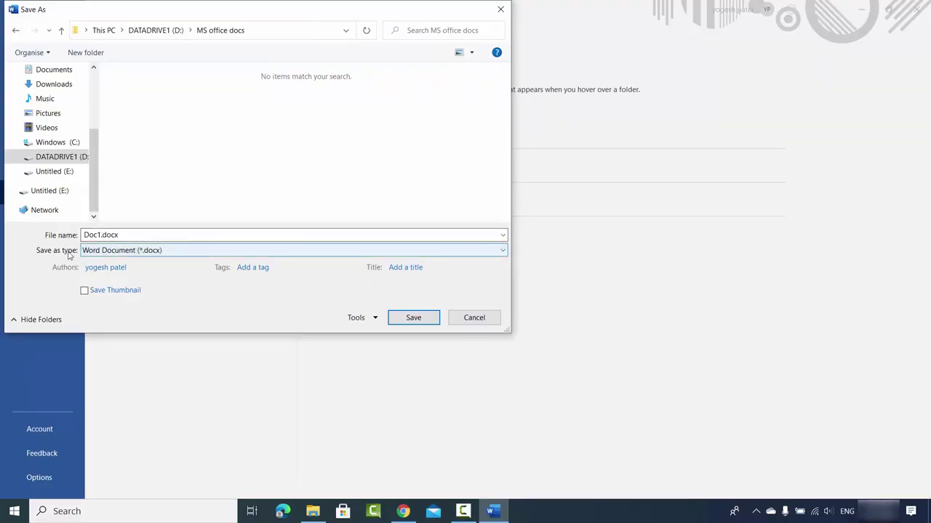
click(116, 253)
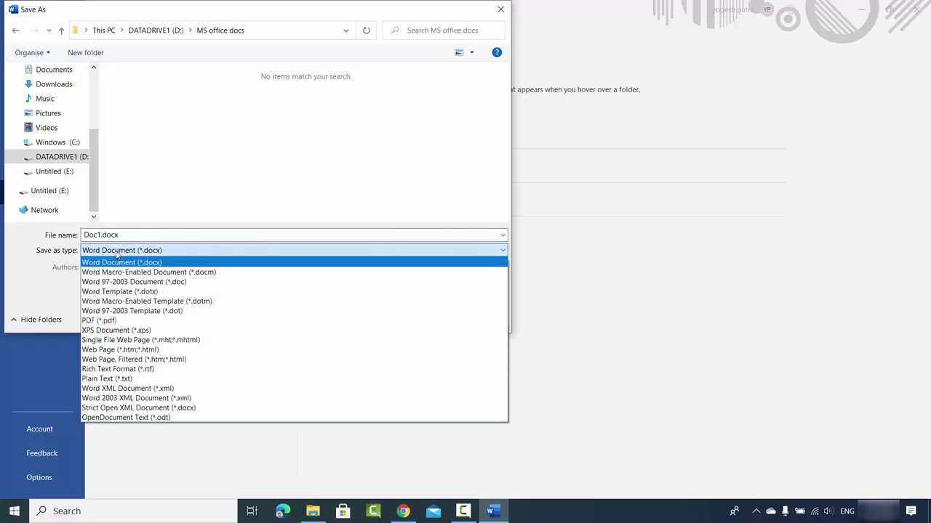
click(106, 324)
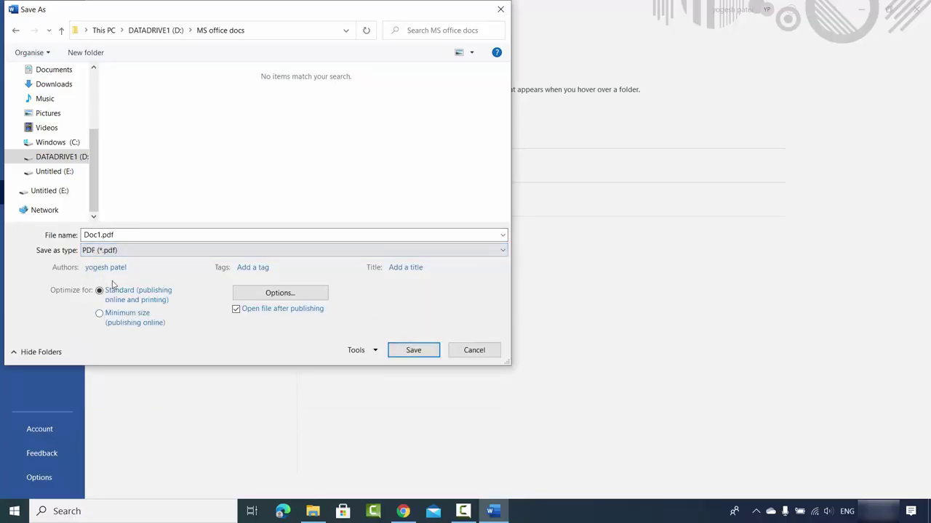
click(101, 235)
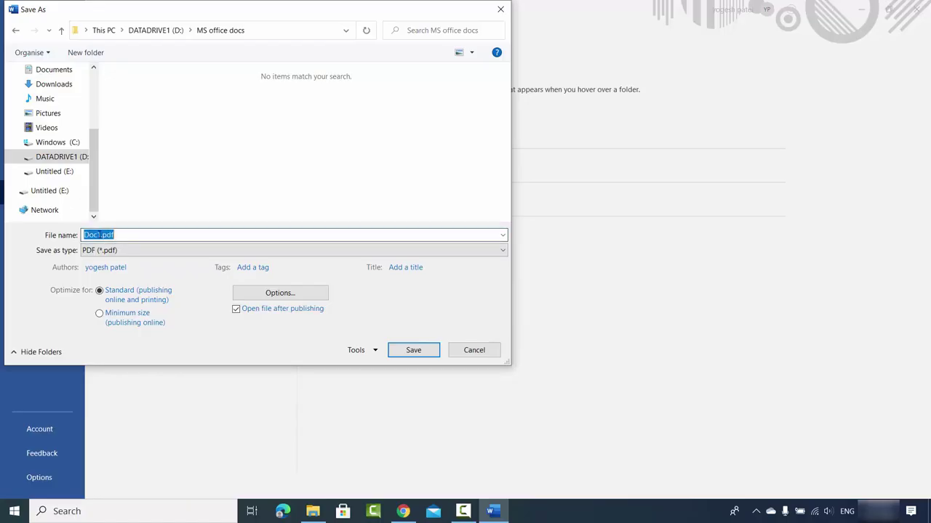
text(sample)
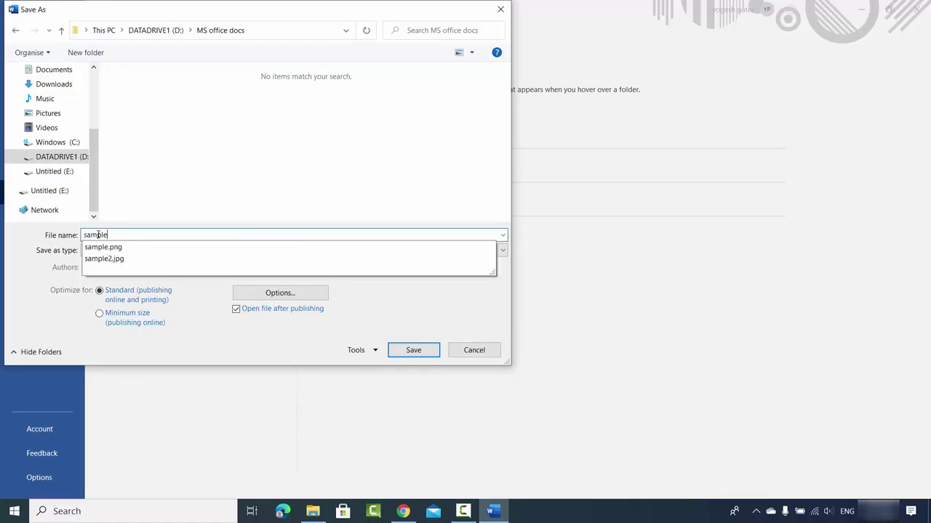
text(.p)
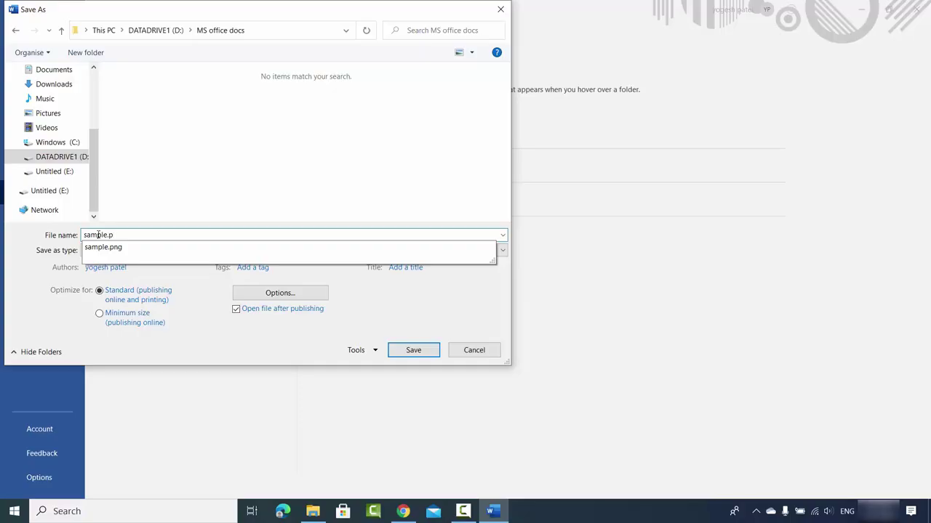
text(df)
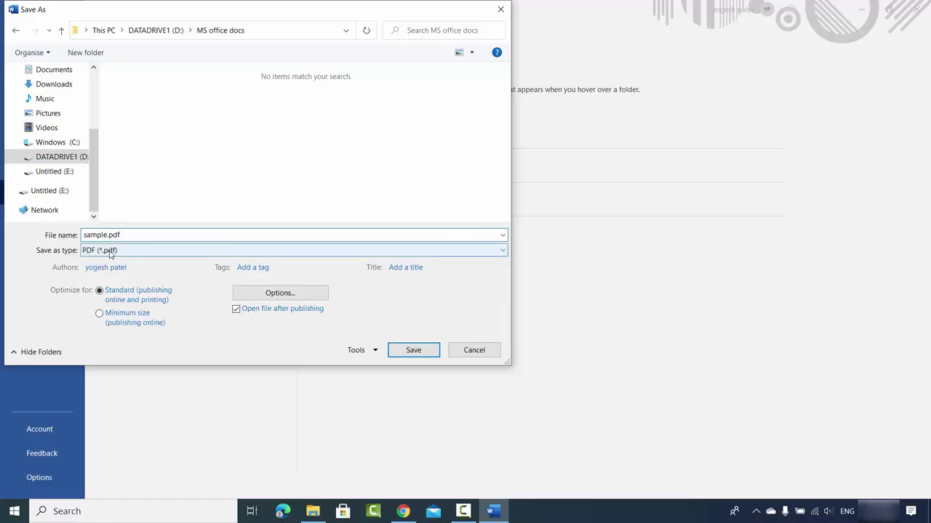
click(410, 349)
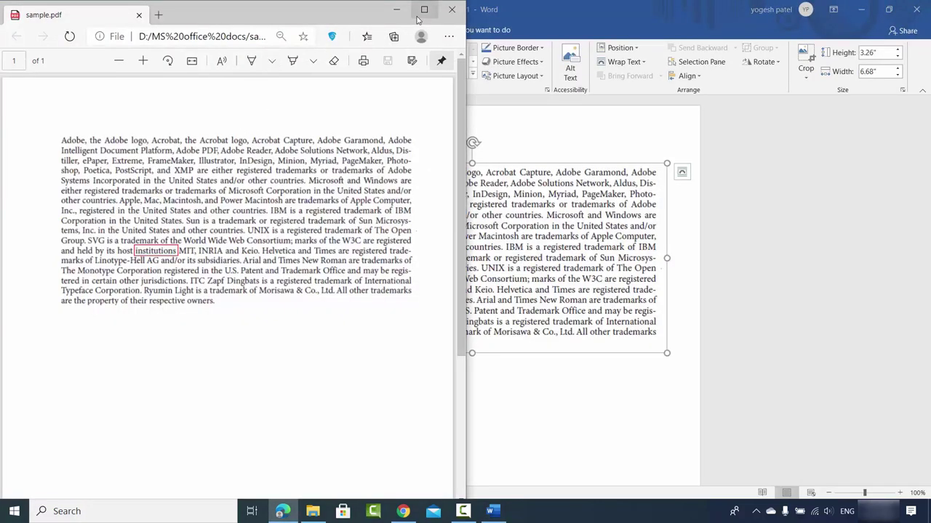
- Maximize the sample.pdf preview in Edge to review it, then close it
double_click(418, 20)
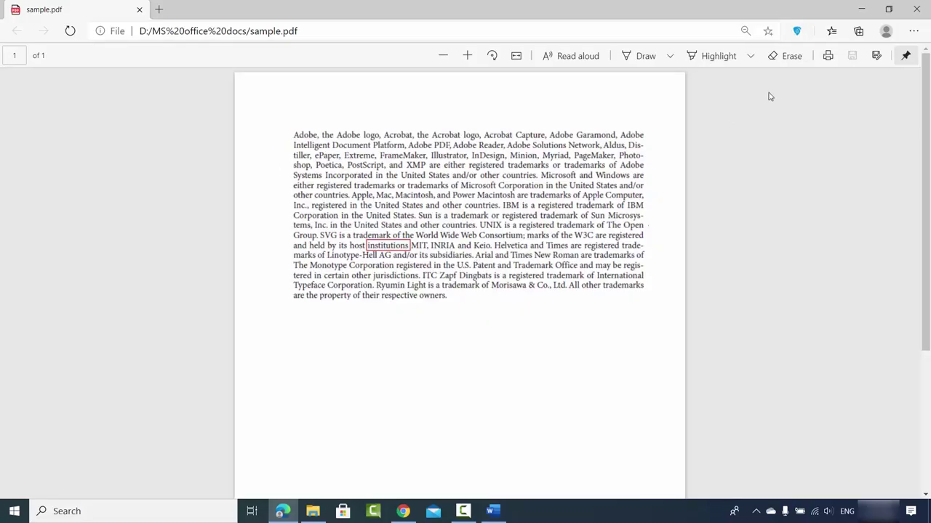
click(861, 9)
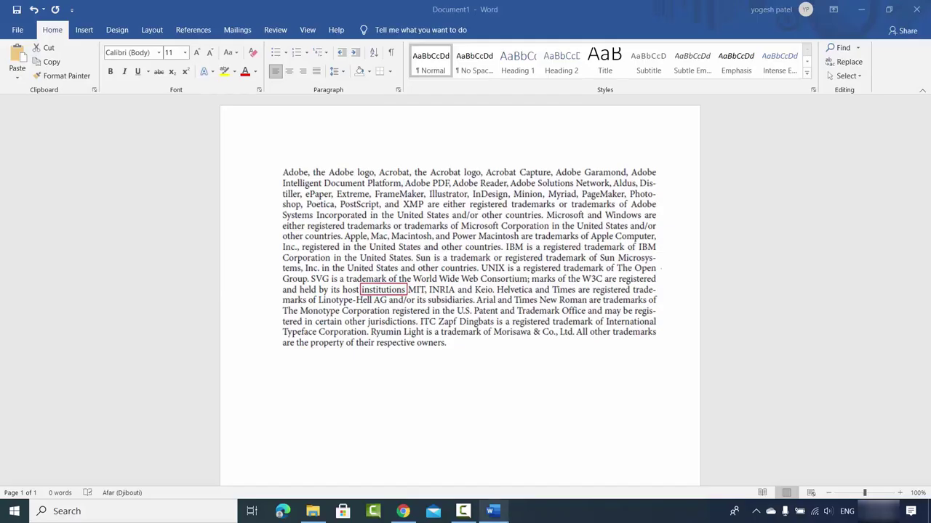
- Start a new Word window and drag sample.pdf from File Explorer onto it
right_click(494, 511)
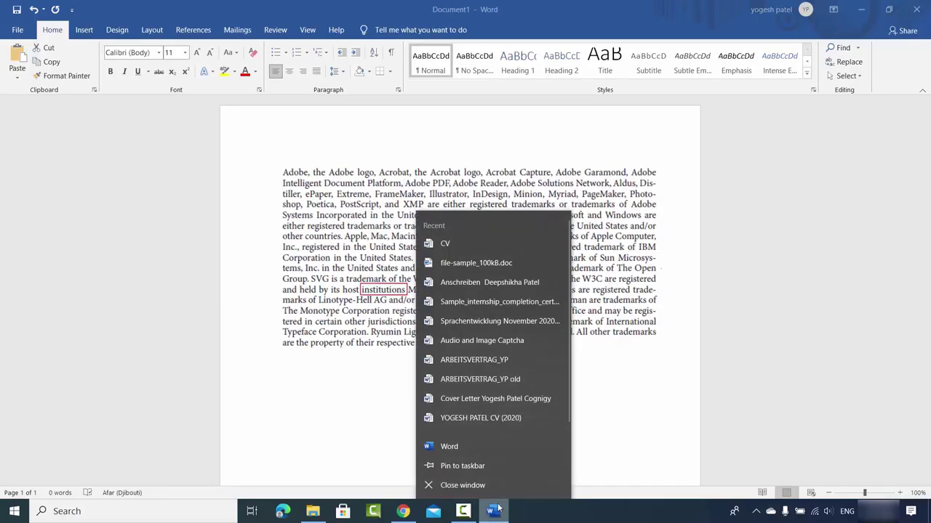
click(464, 446)
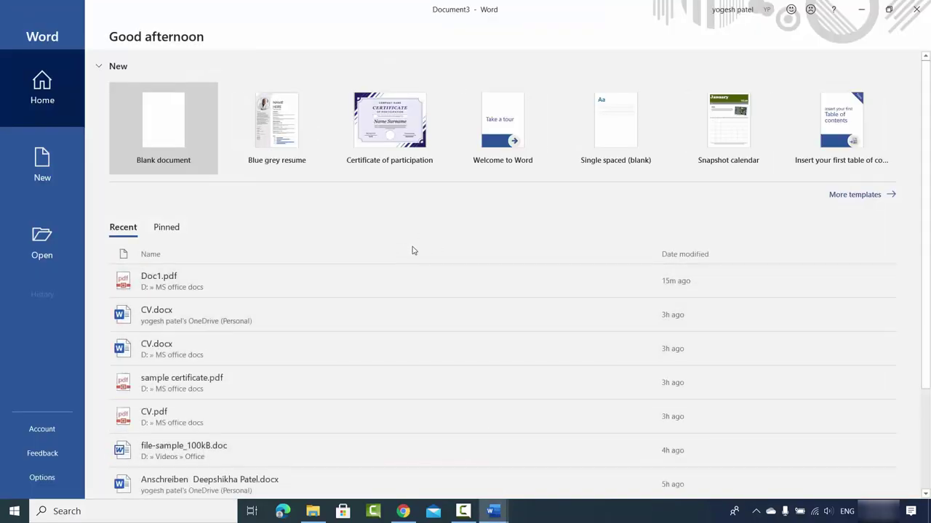
click(313, 511)
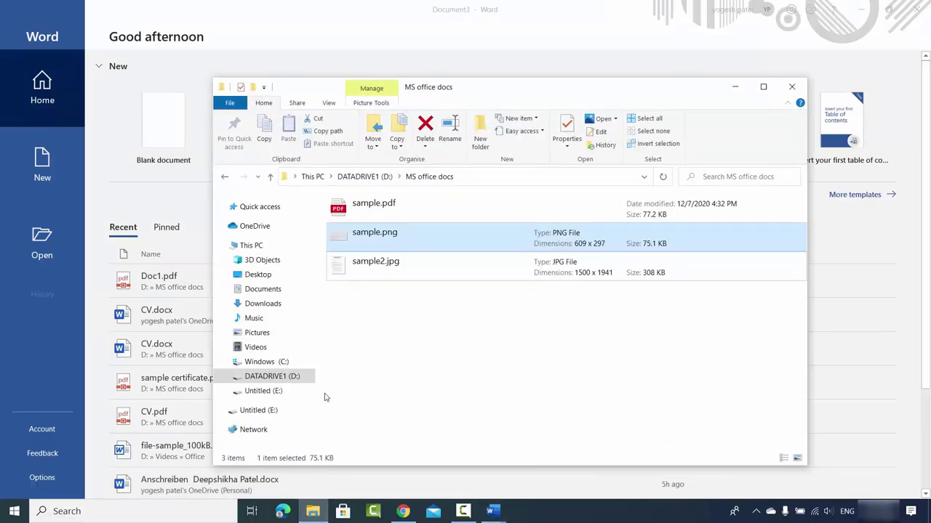
click(380, 211)
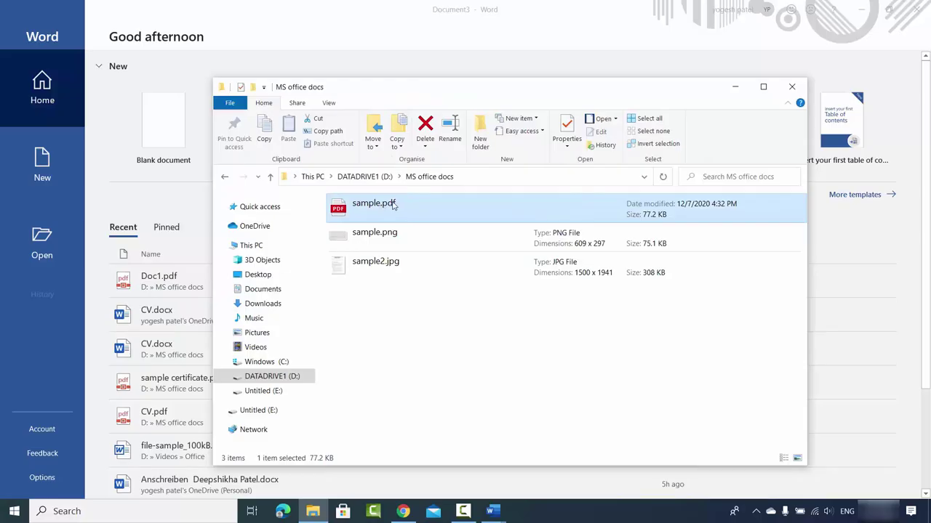
drag(386, 206, 149, 188)
drag(149, 187, 169, 215)
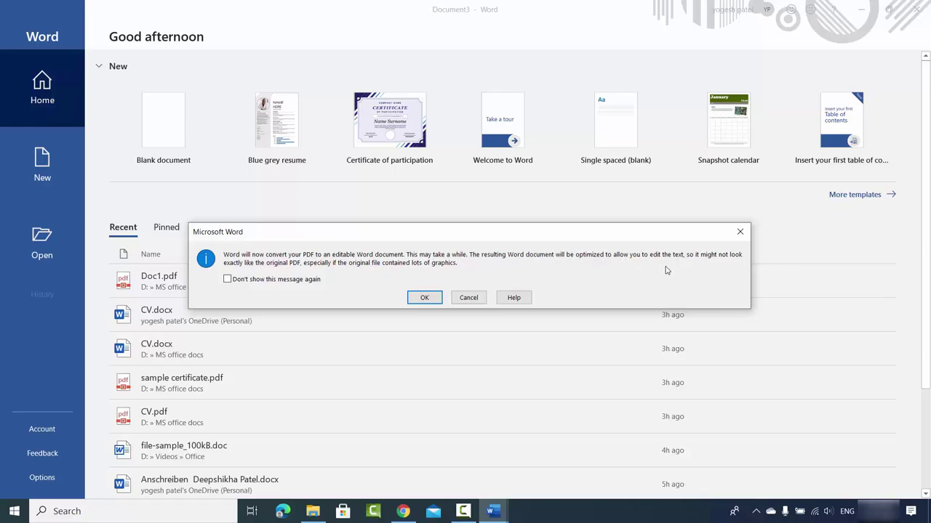
- Accept the PDF conversion and add '. the' right after the first 'Adobe'
click(424, 298)
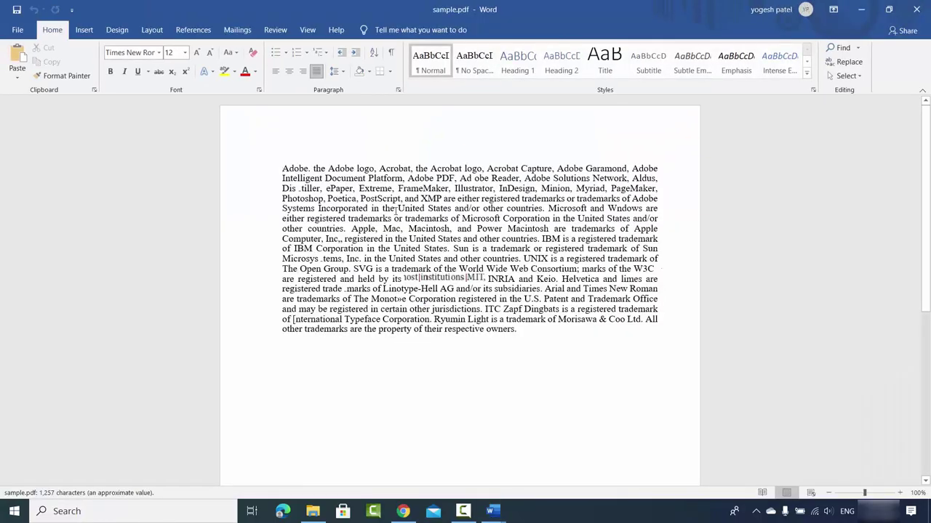
click(309, 169)
text(.)
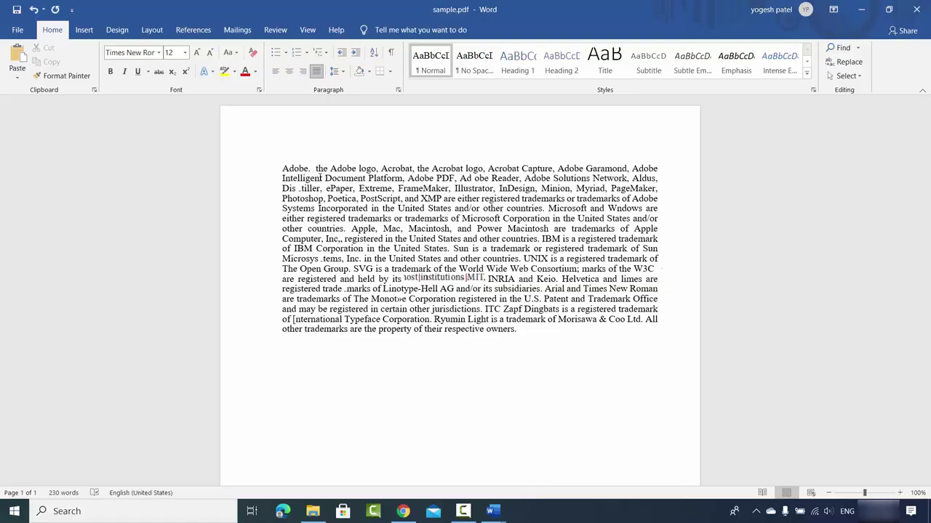
text( the)
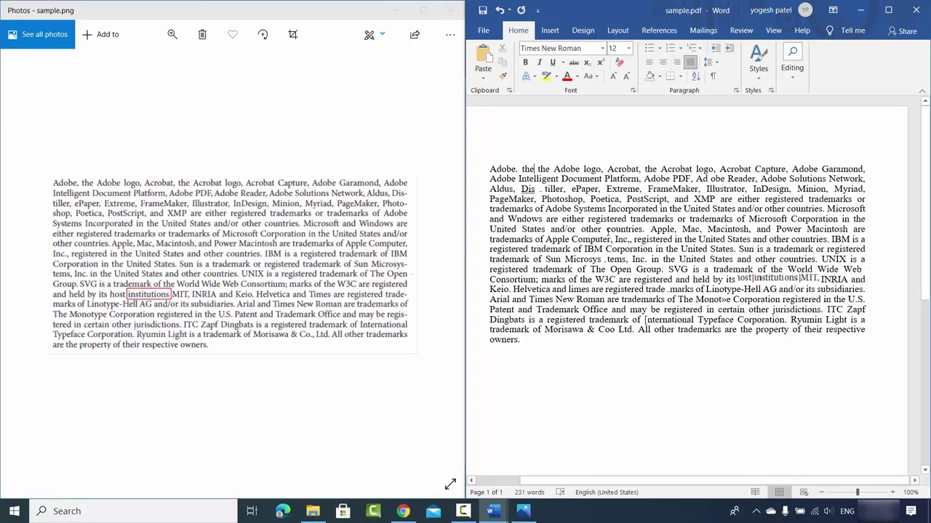
click(539, 354)
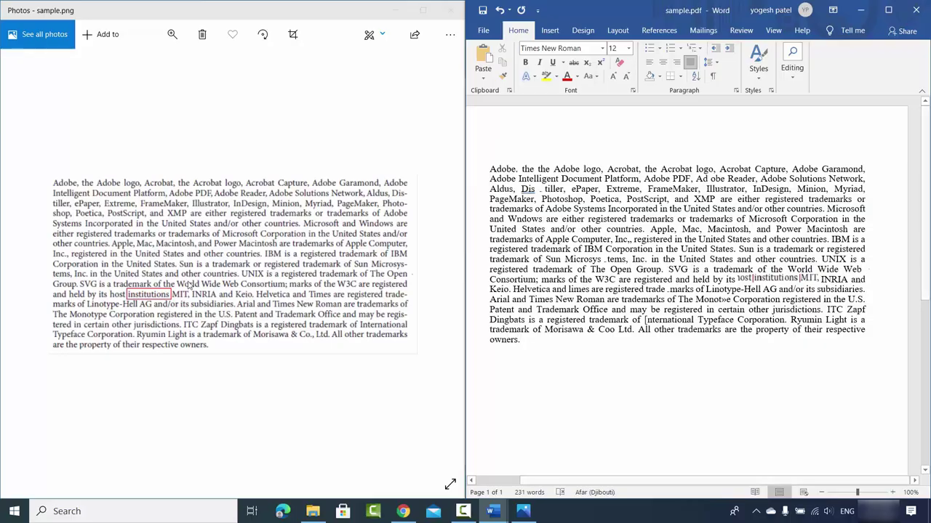
click(124, 296)
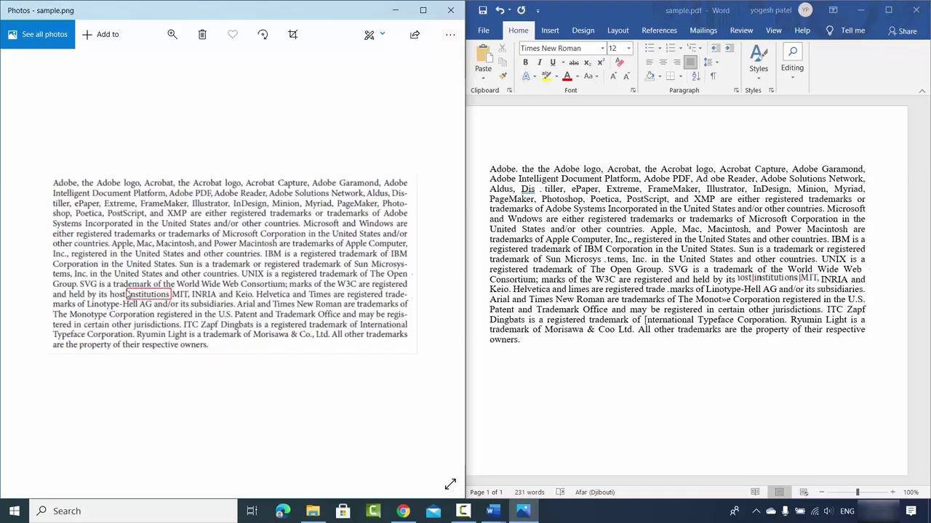
click(667, 249)
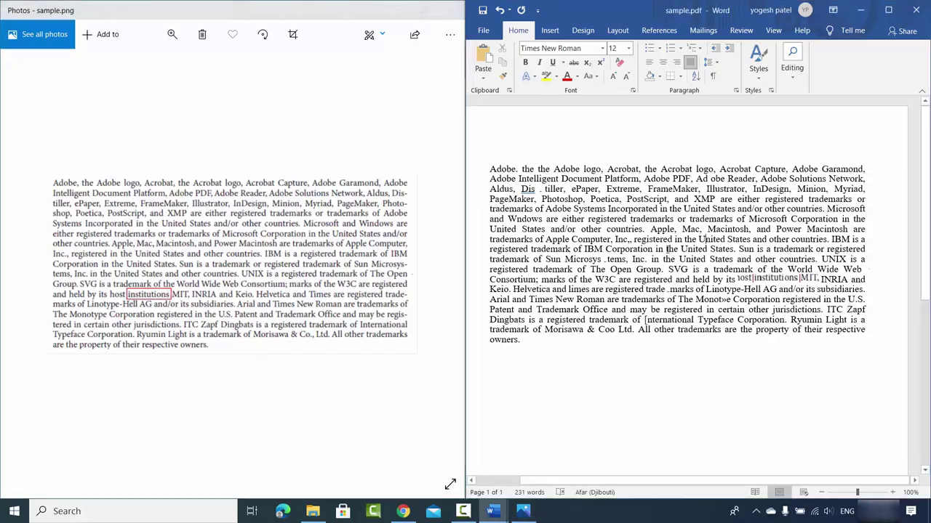
drag(709, 236, 789, 239)
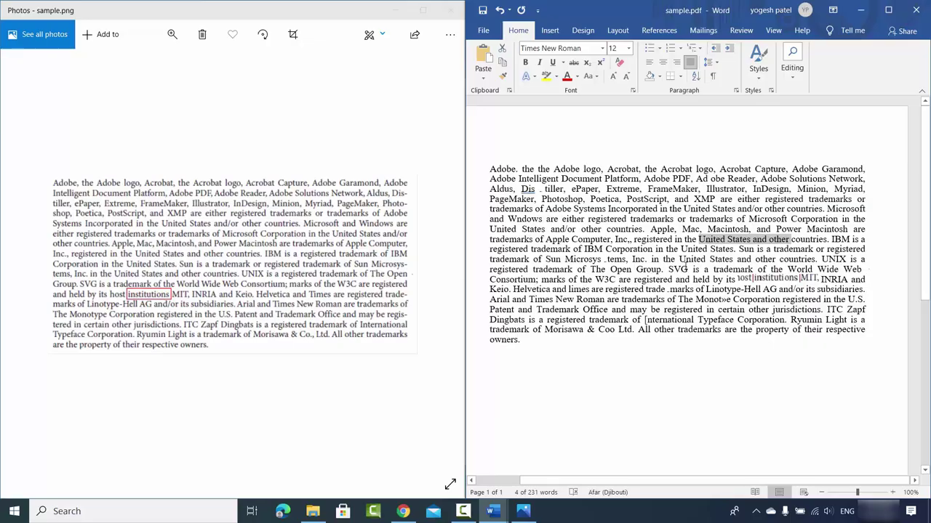
click(602, 262)
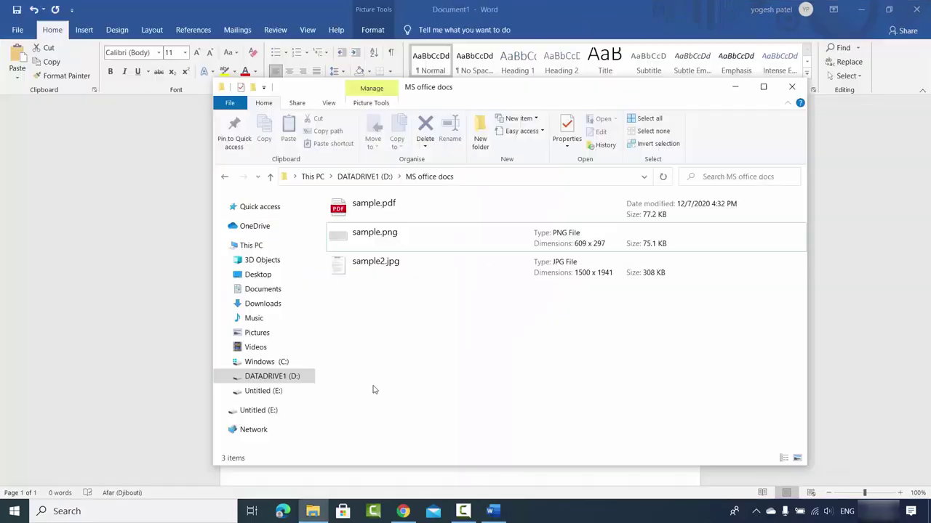
- Preview the sample2.jpg memorandum, then delete the trademark text picture from the document
click(377, 269)
double_click(377, 266)
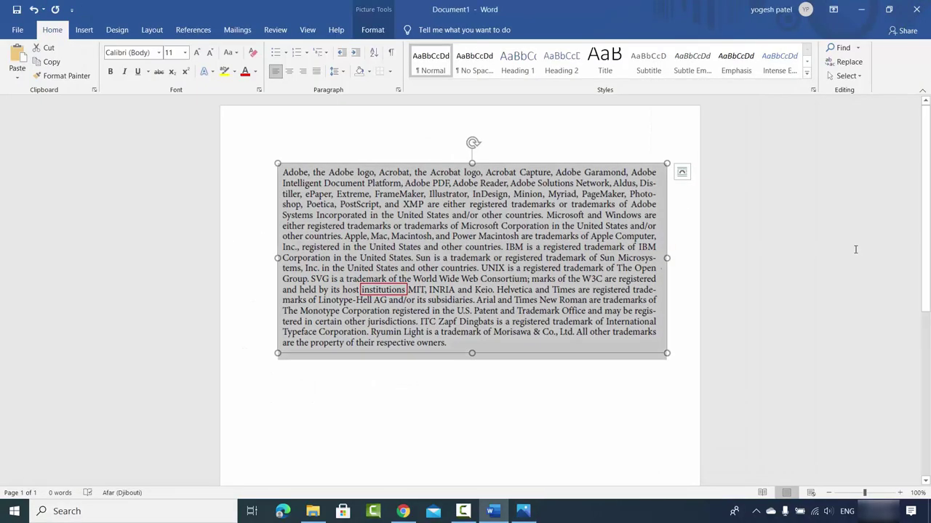
click(466, 236)
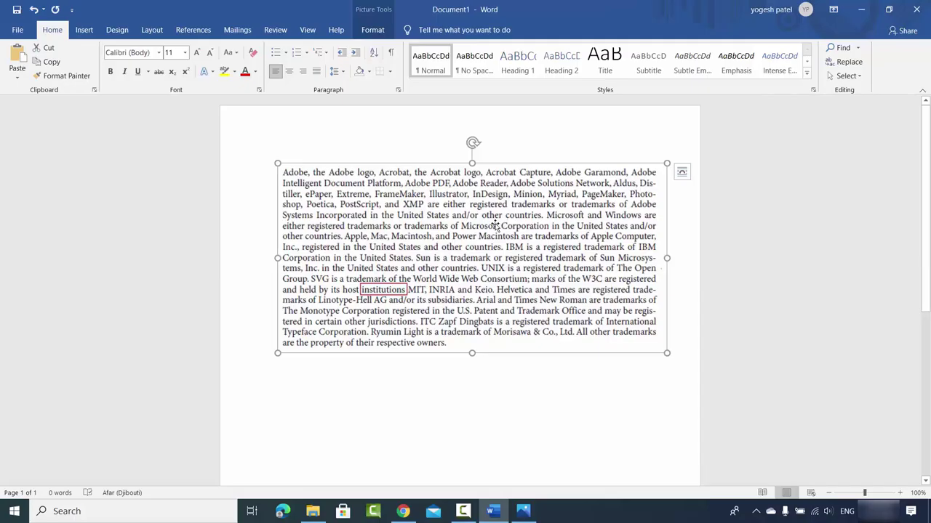
key(Delete)
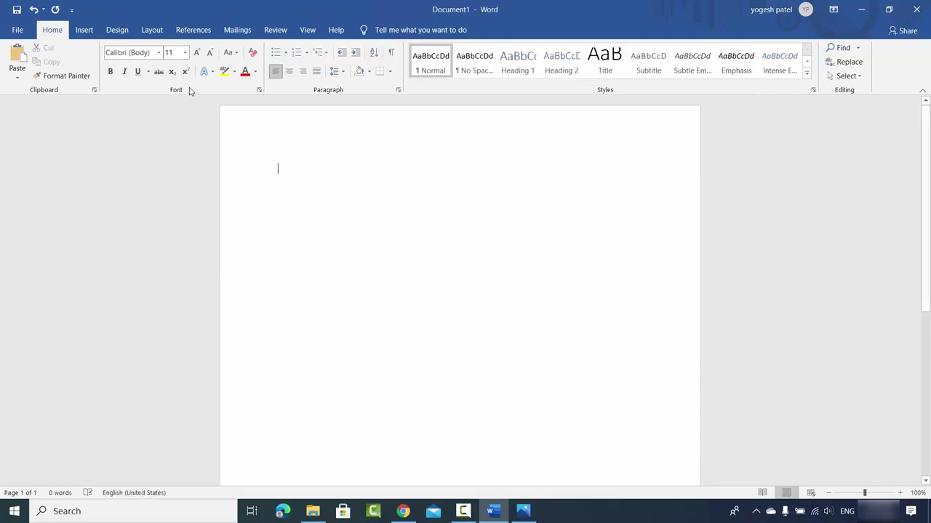
- Insert sample2.jpg from this device and enlarge it to 9.03" high by 6.97" wide
click(90, 32)
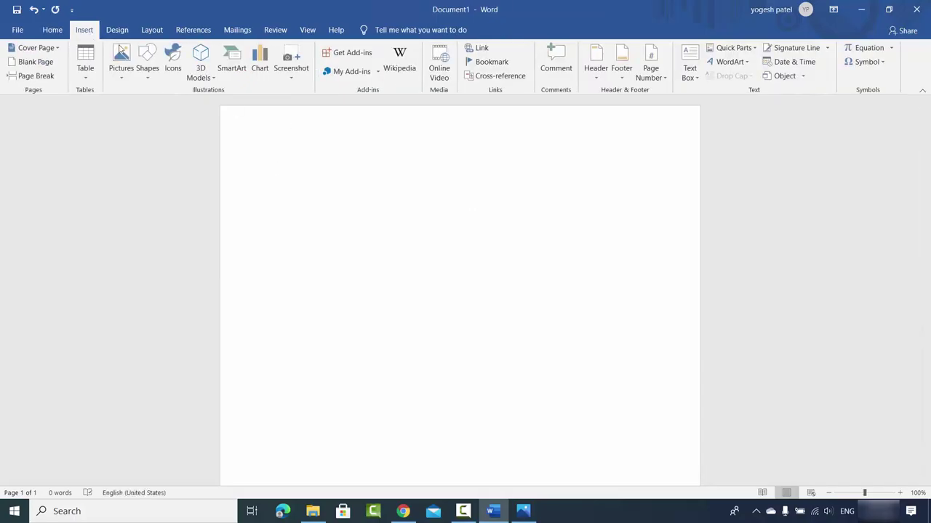
click(122, 64)
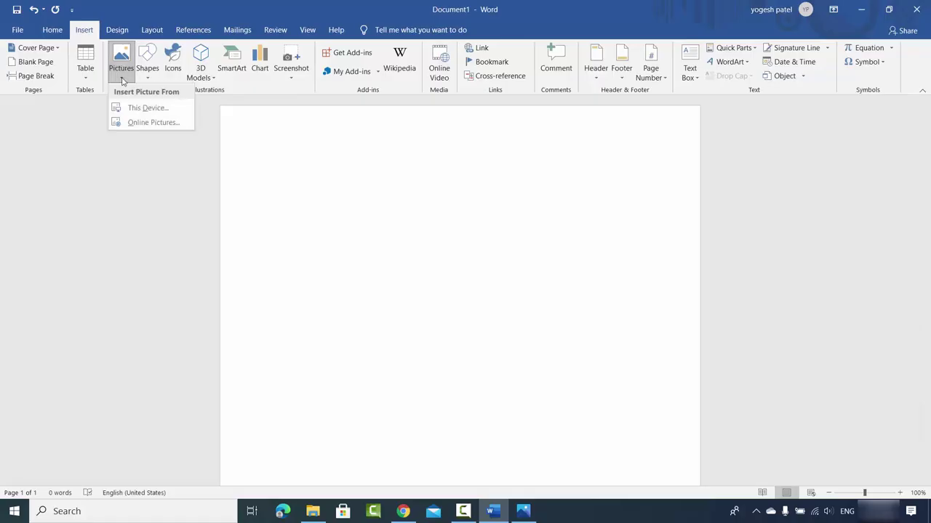
click(131, 107)
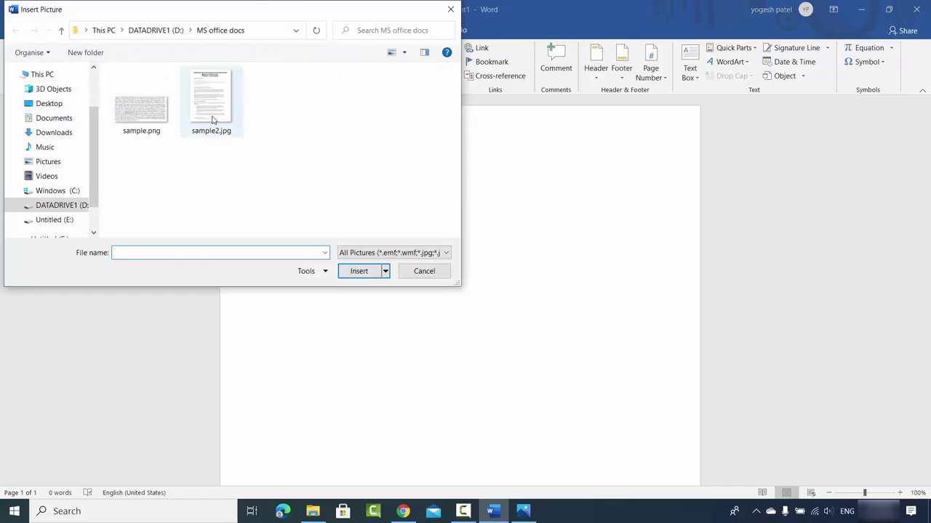
click(212, 118)
click(354, 272)
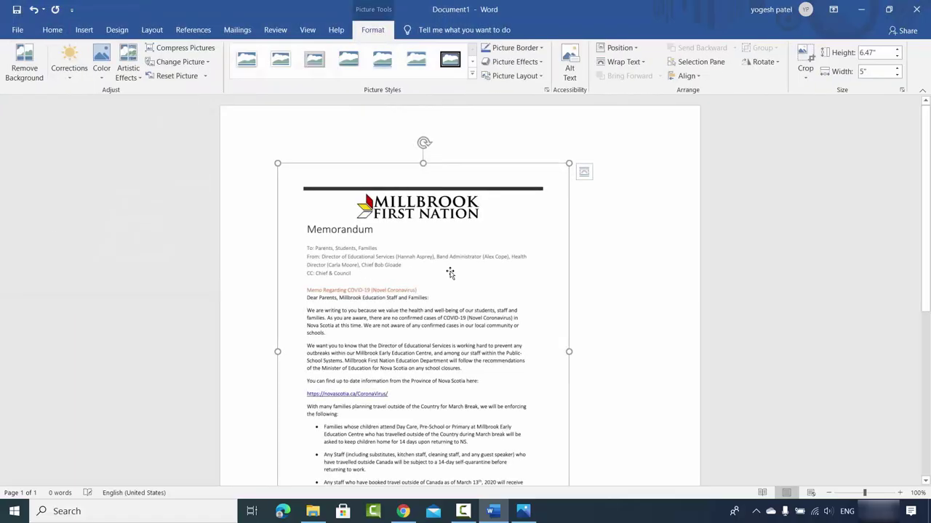
scroll(674, 221, down, 5)
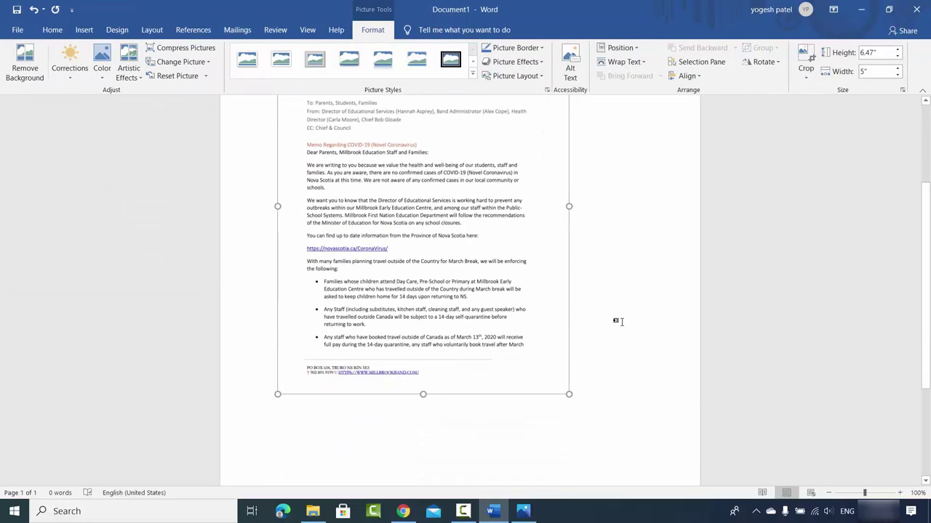
drag(572, 399, 662, 473)
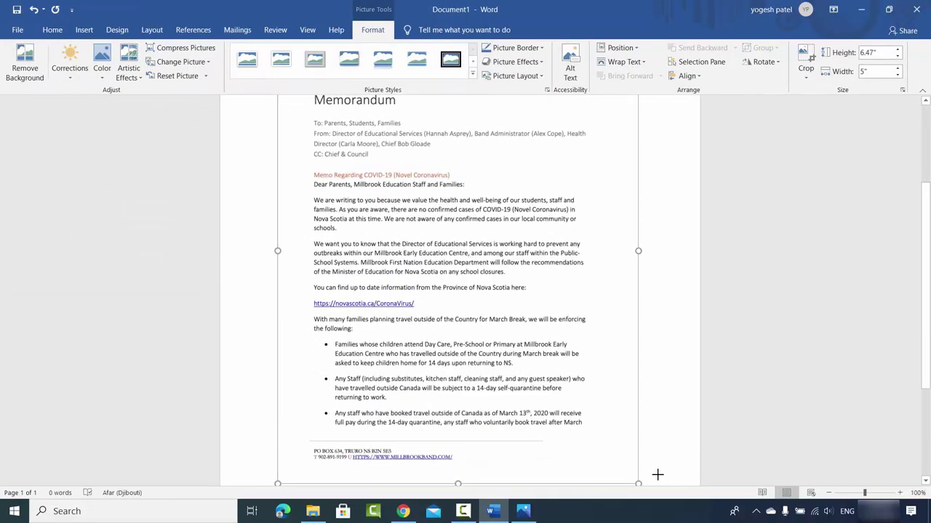
scroll(790, 254, down, 1)
scroll(790, 254, down, 2)
scroll(790, 254, down, 2)
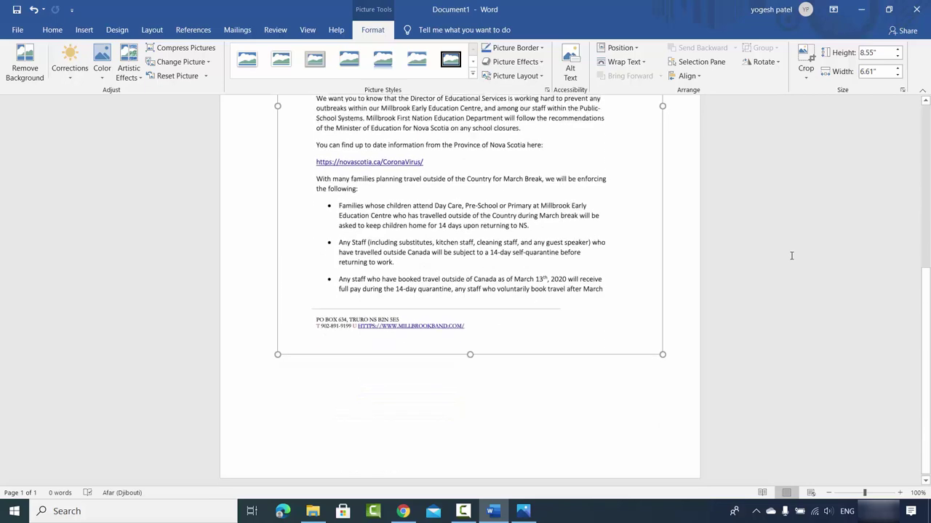
mouse_move(661, 352)
mouse_down()
mouse_move(673, 379)
mouse_move(682, 378)
mouse_up()
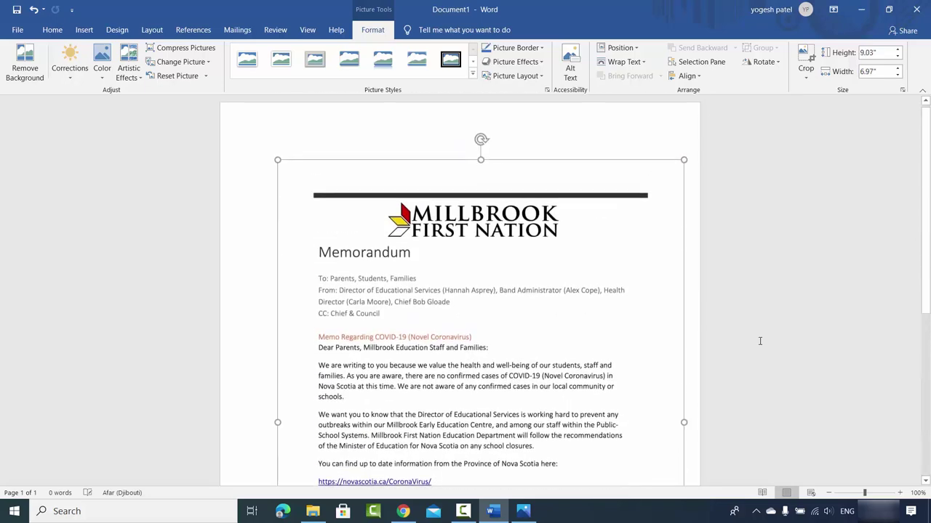
scroll(458, 223, down, 1)
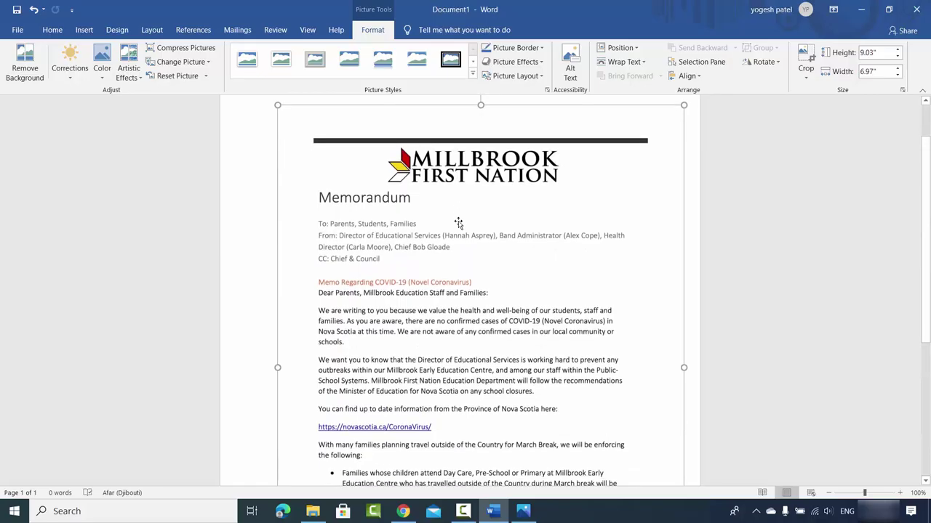
- Save the memo as PDF named sample2.pdf, then switch back to Word after the preview
click(18, 30)
click(37, 193)
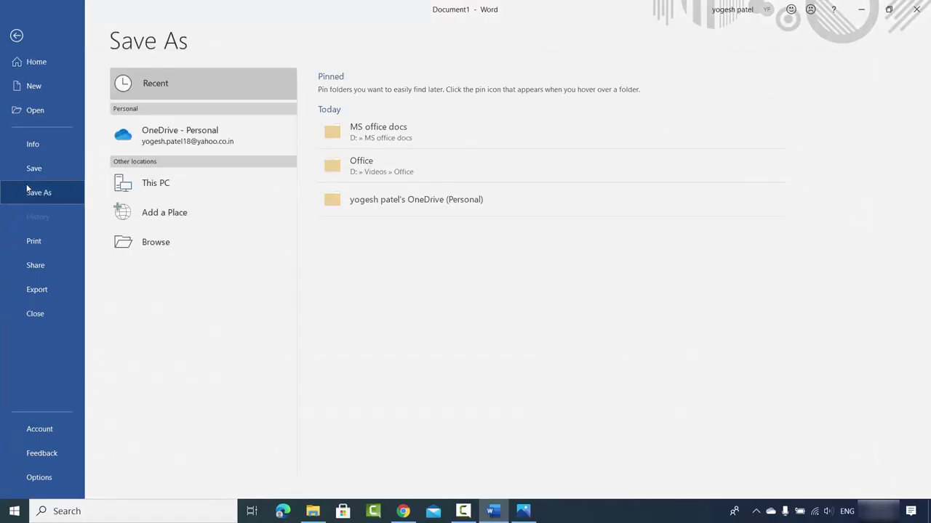
click(133, 243)
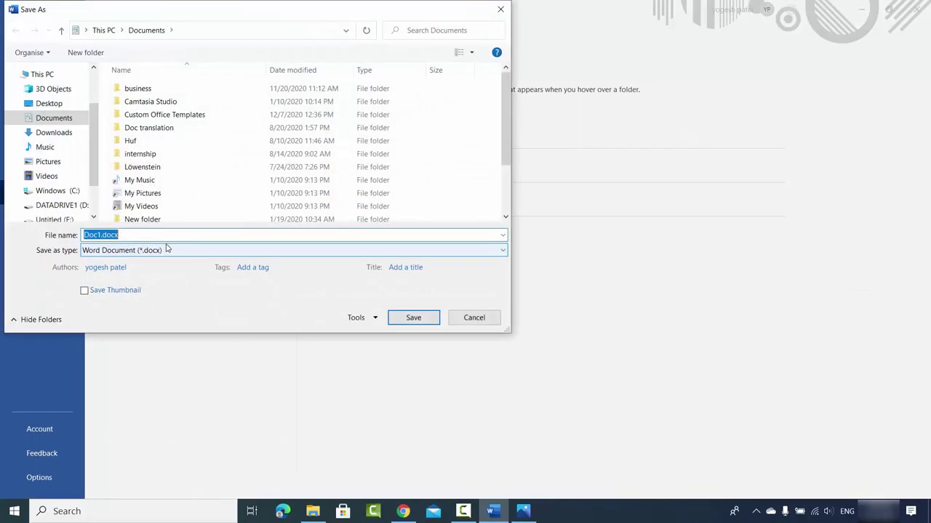
click(140, 251)
click(99, 320)
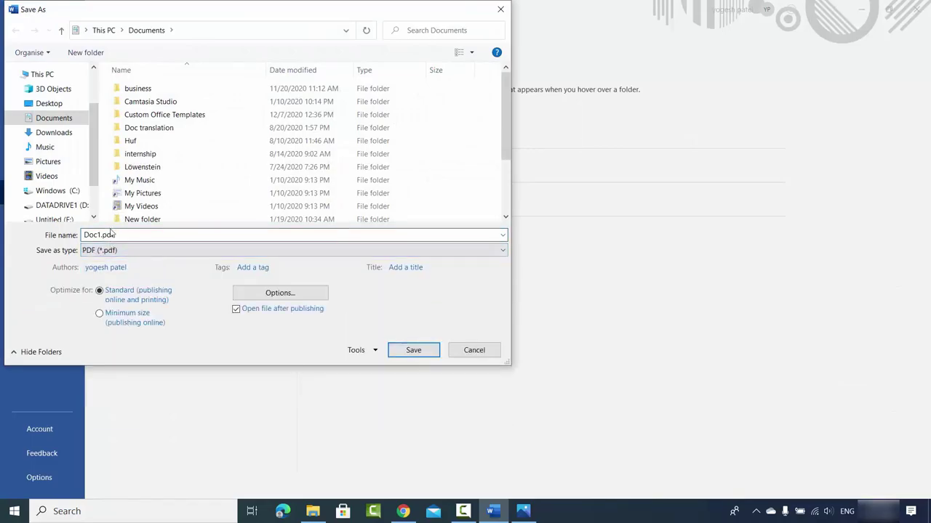
text(sample2)
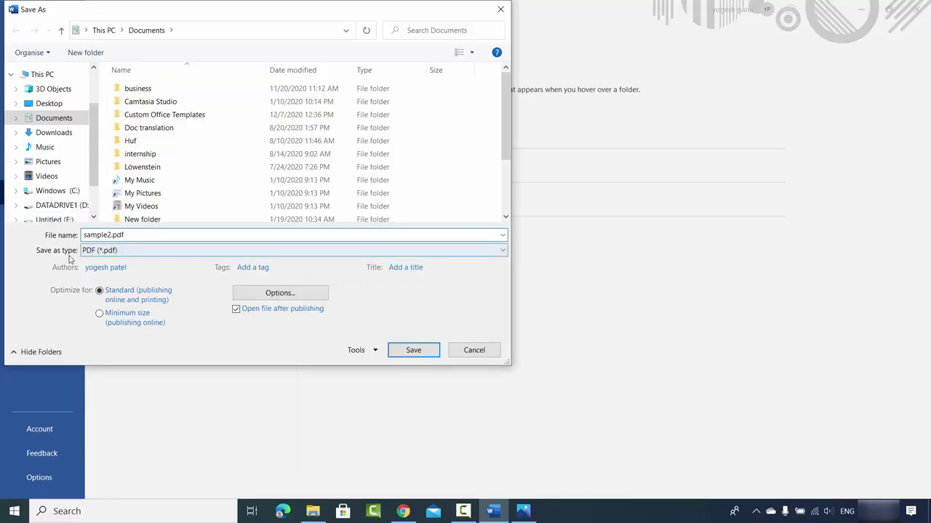
click(412, 350)
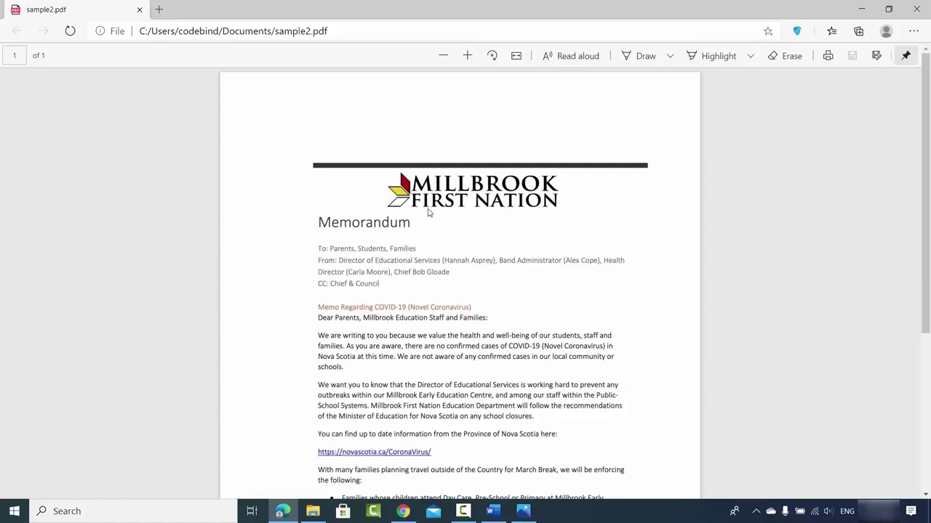
key(alt+Tab)
- Drag sample2.pdf into a new Word window and confirm its conversion to editable text
right_click(491, 511)
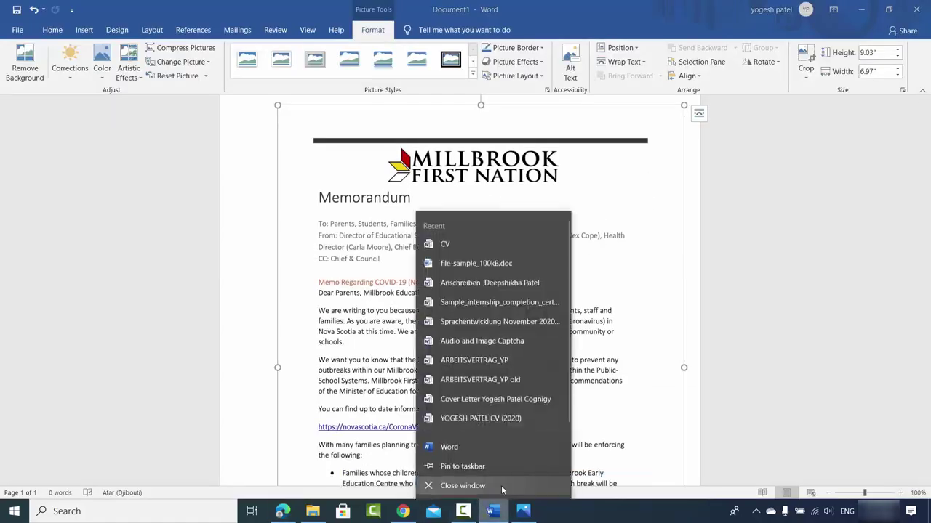
click(463, 451)
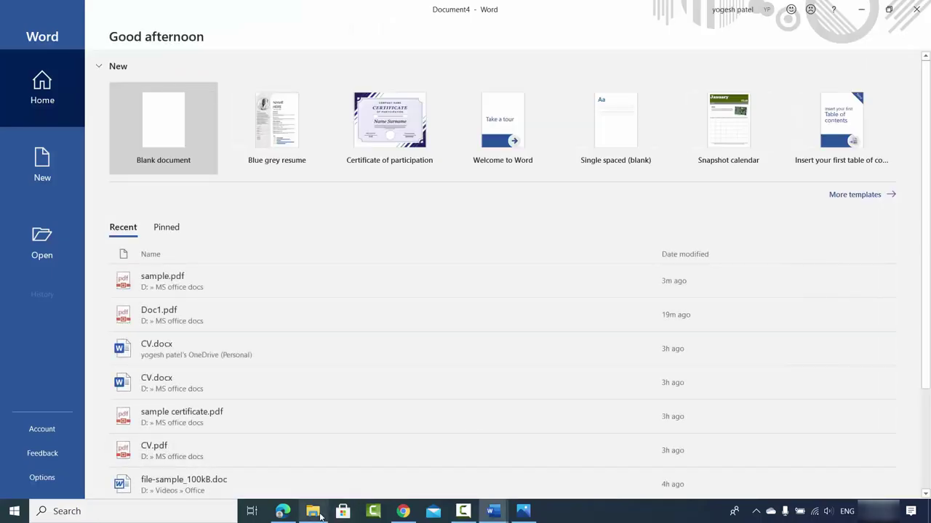
key(alt+Tab)
click(405, 363)
click(387, 298)
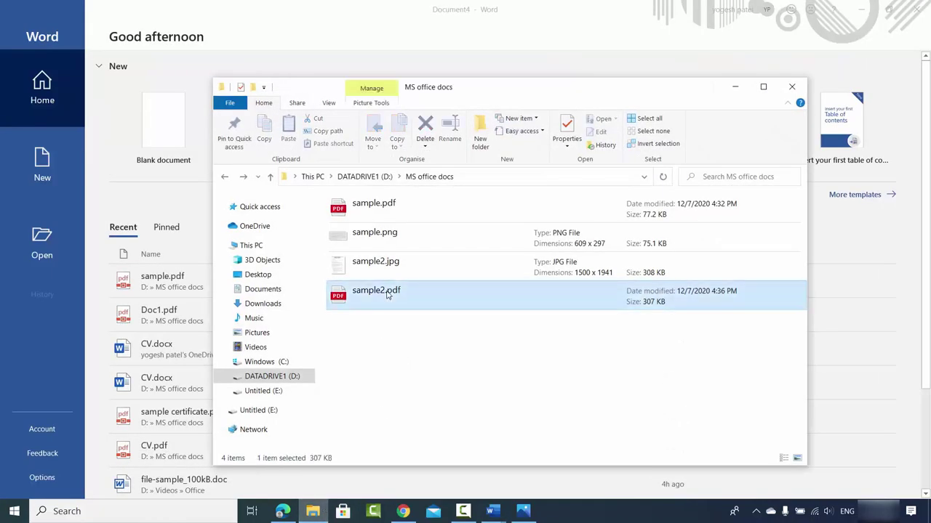
drag(398, 296, 160, 206)
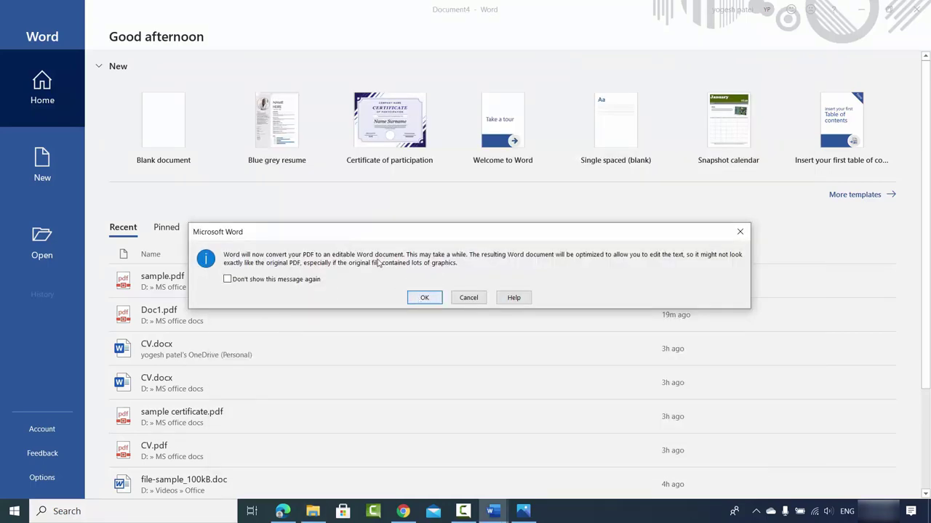
click(425, 298)
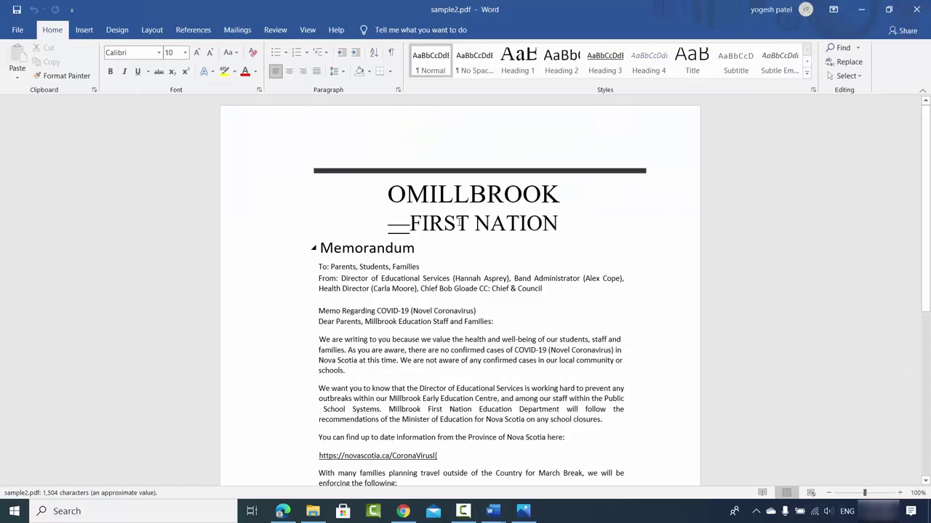
- Select the OMILLBROOK and FIRST NATION heading text to check their fonts against the original
scroll(461, 244, down, 2)
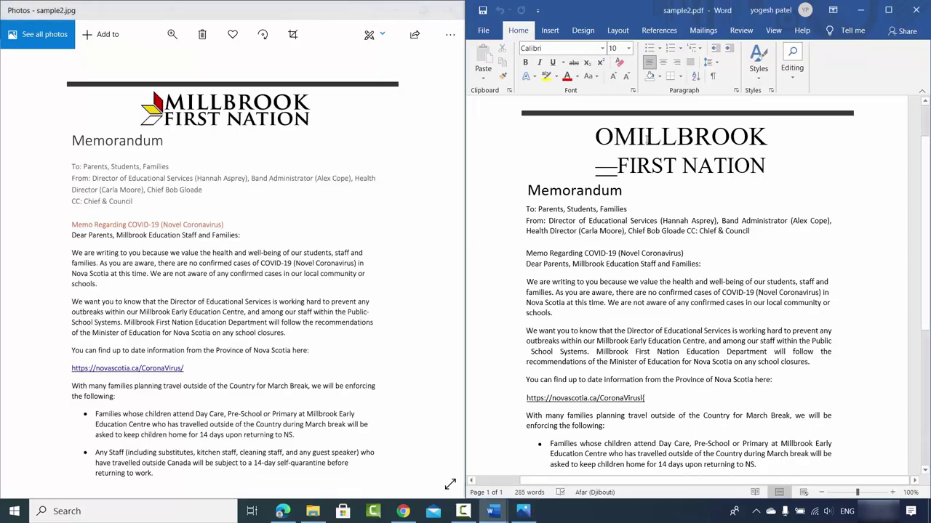
click(645, 138)
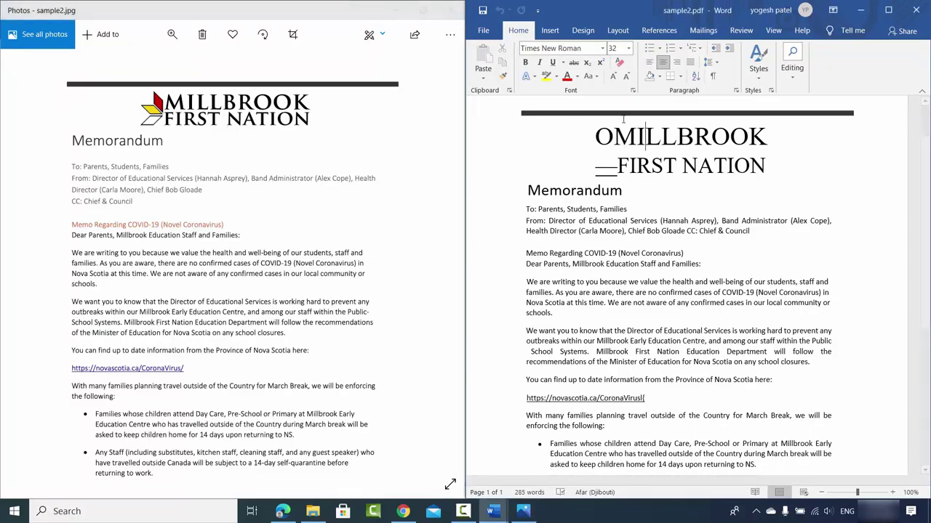
drag(616, 137, 599, 137)
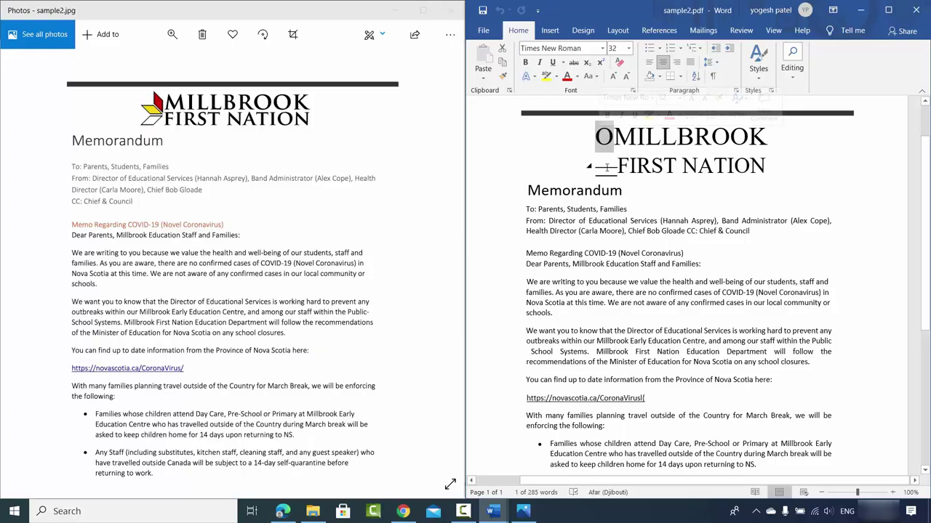
click(607, 167)
double_click(616, 167)
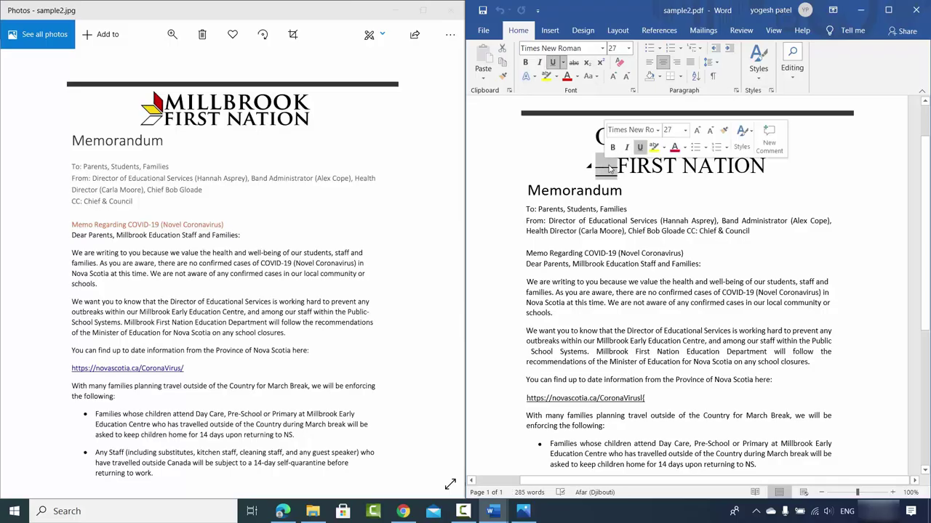
key(Down)
drag(616, 139, 770, 138)
drag(618, 166, 760, 166)
mouse_move(677, 303)
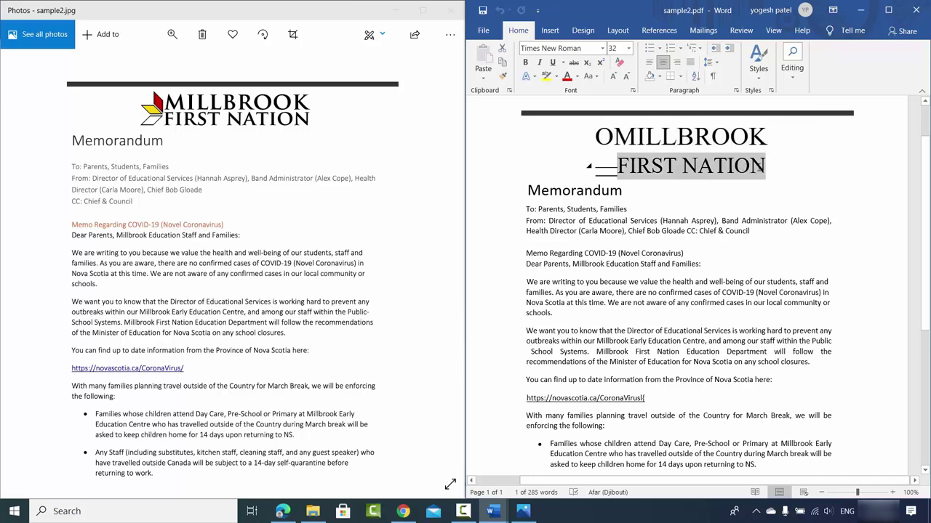
scroll(663, 229, down, 2)
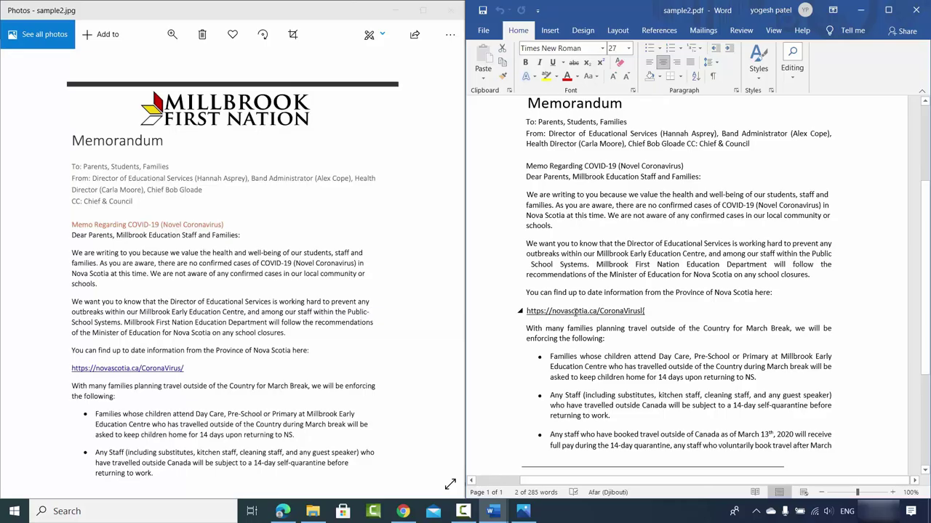
scroll(249, 225, down, 3)
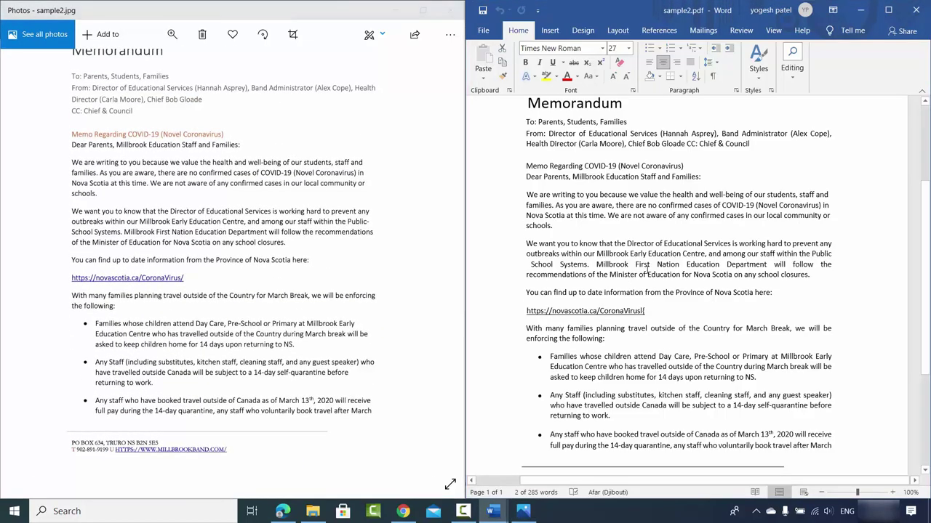
scroll(647, 270, down, 4)
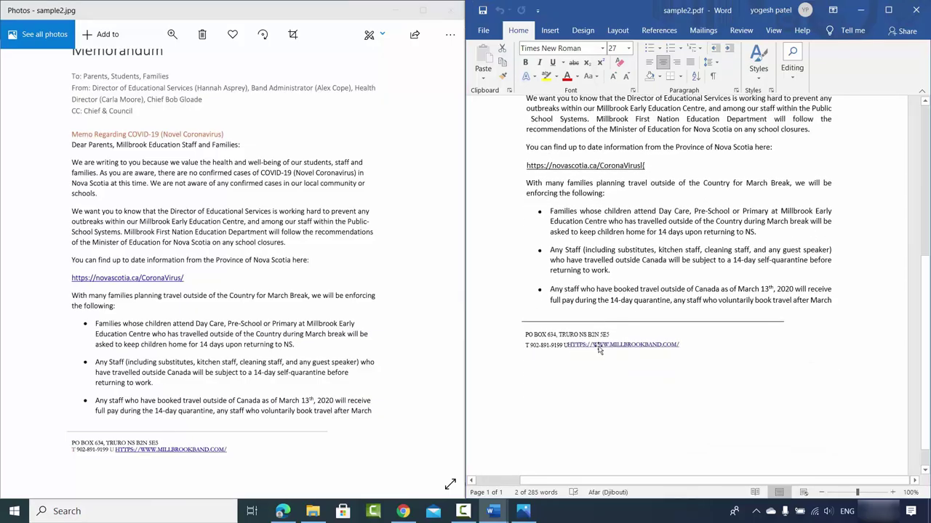
scroll(674, 336, up, 2)
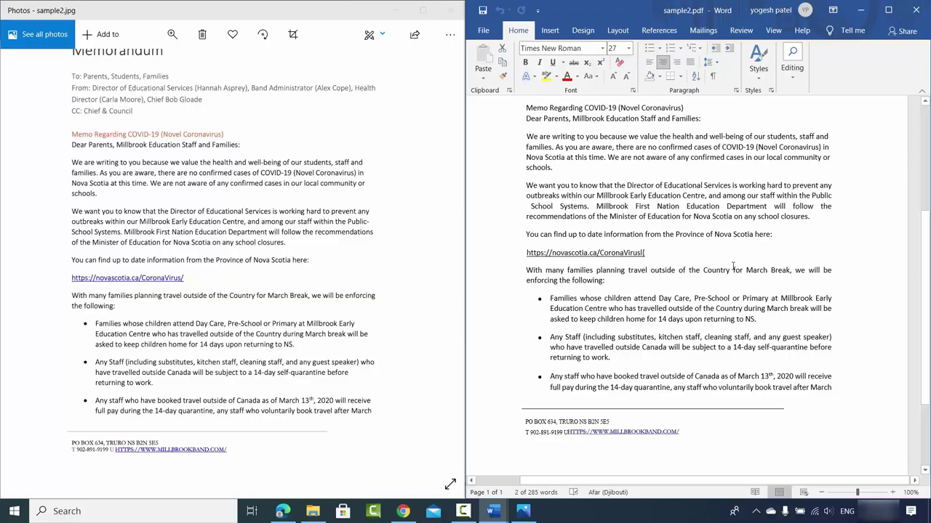
scroll(733, 266, up, 2)
scroll(657, 238, up, 2)
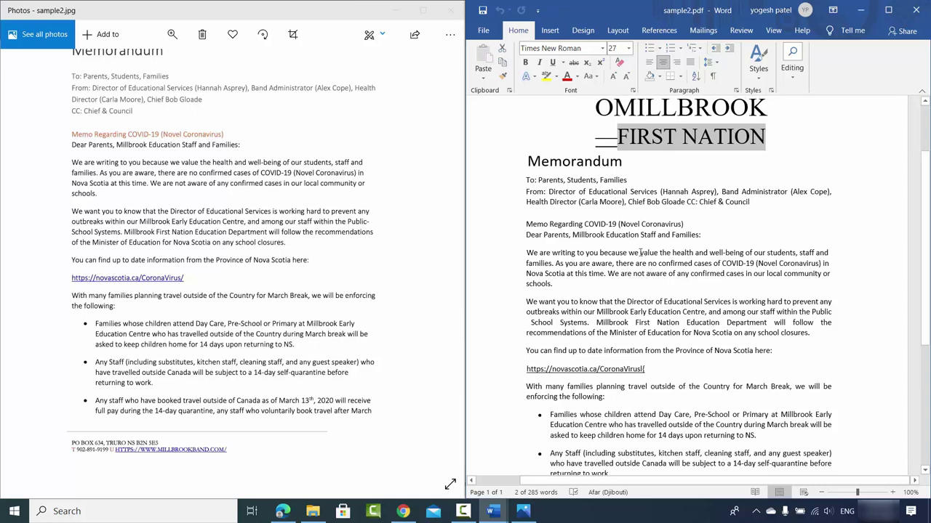
click(603, 514)
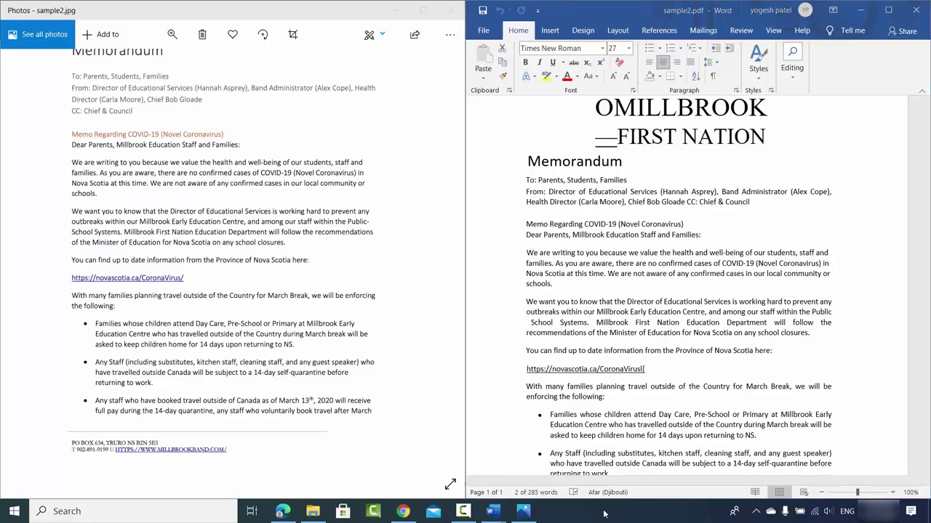